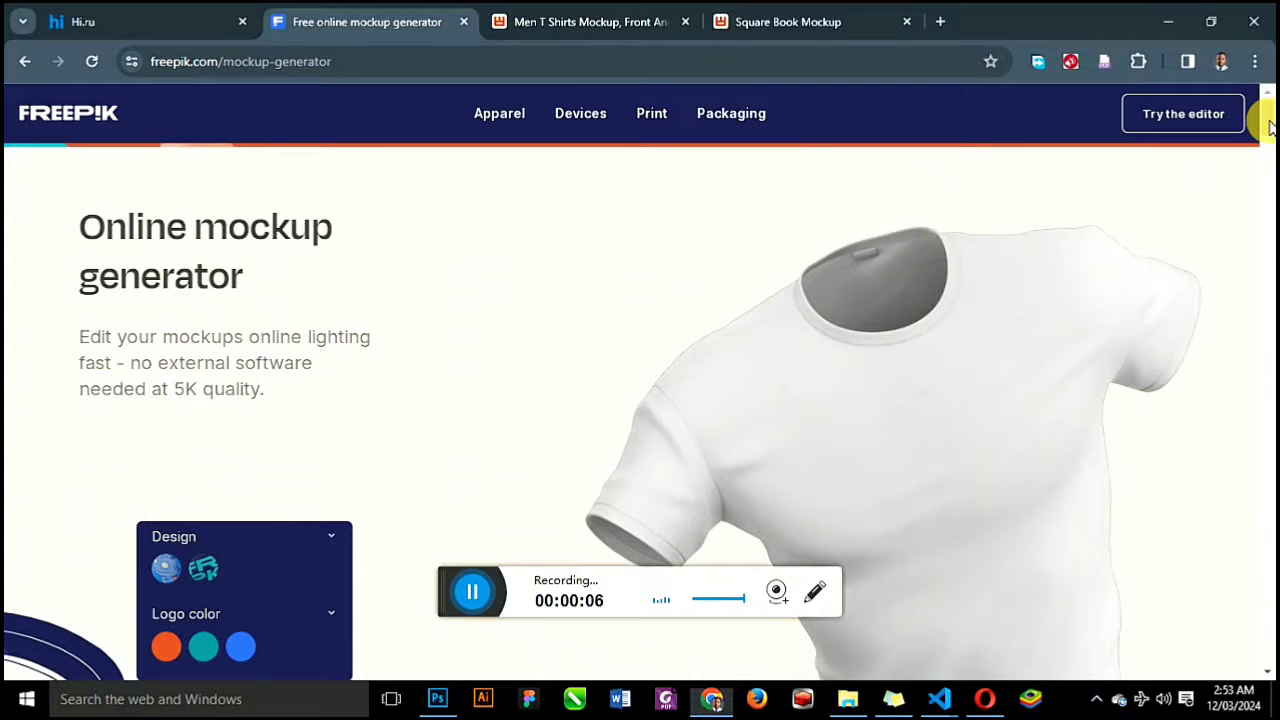
# Scroll past the Apparel T-shirt mockups down to the 'Fast and easy' Mockup Editor section.
pyautogui.moveTo(1268, 125); pyautogui.dragTo(1268, 214)
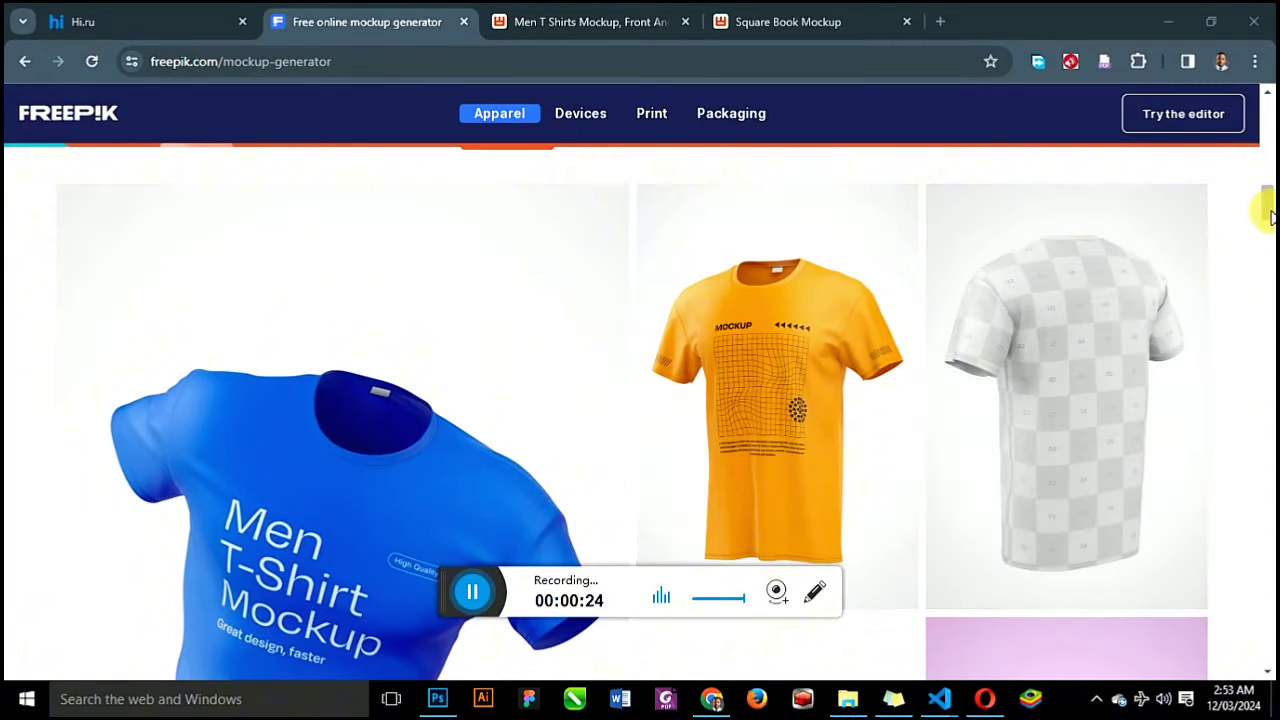
pyautogui.moveTo(1270, 215); pyautogui.dragTo(1270, 225)
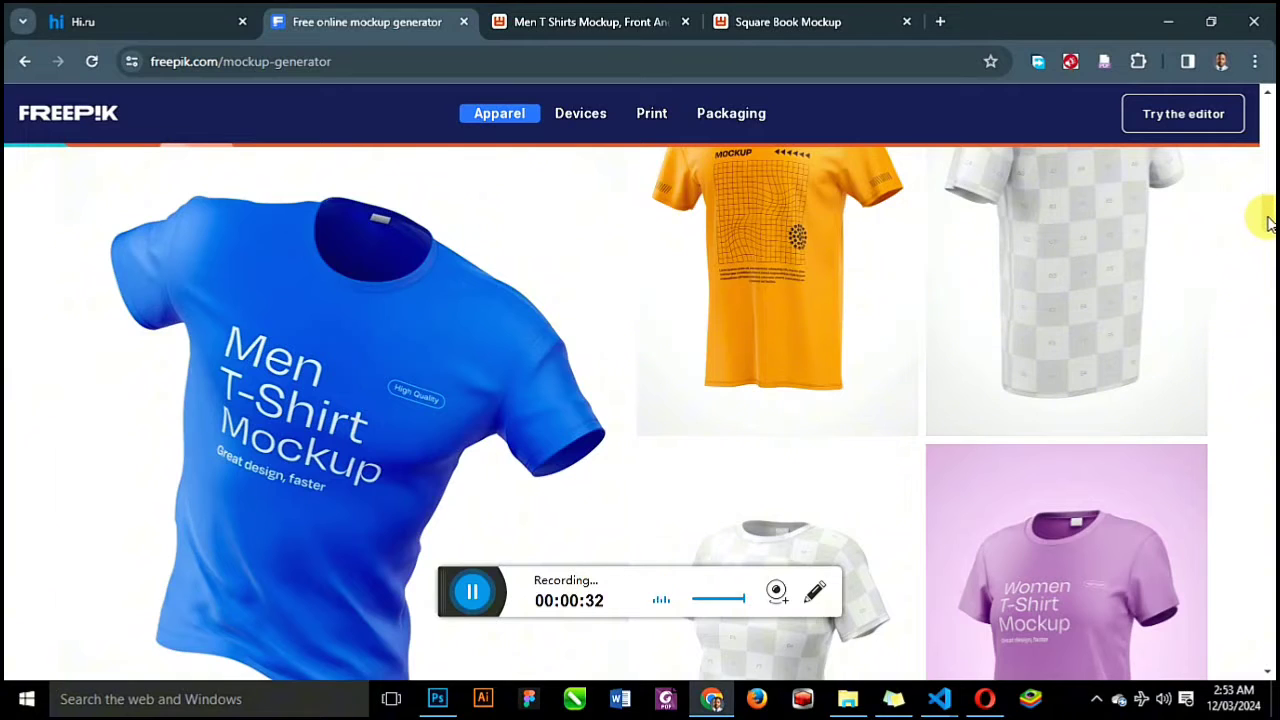
pyautogui.moveTo(1268, 222); pyautogui.dragTo(1270, 300)
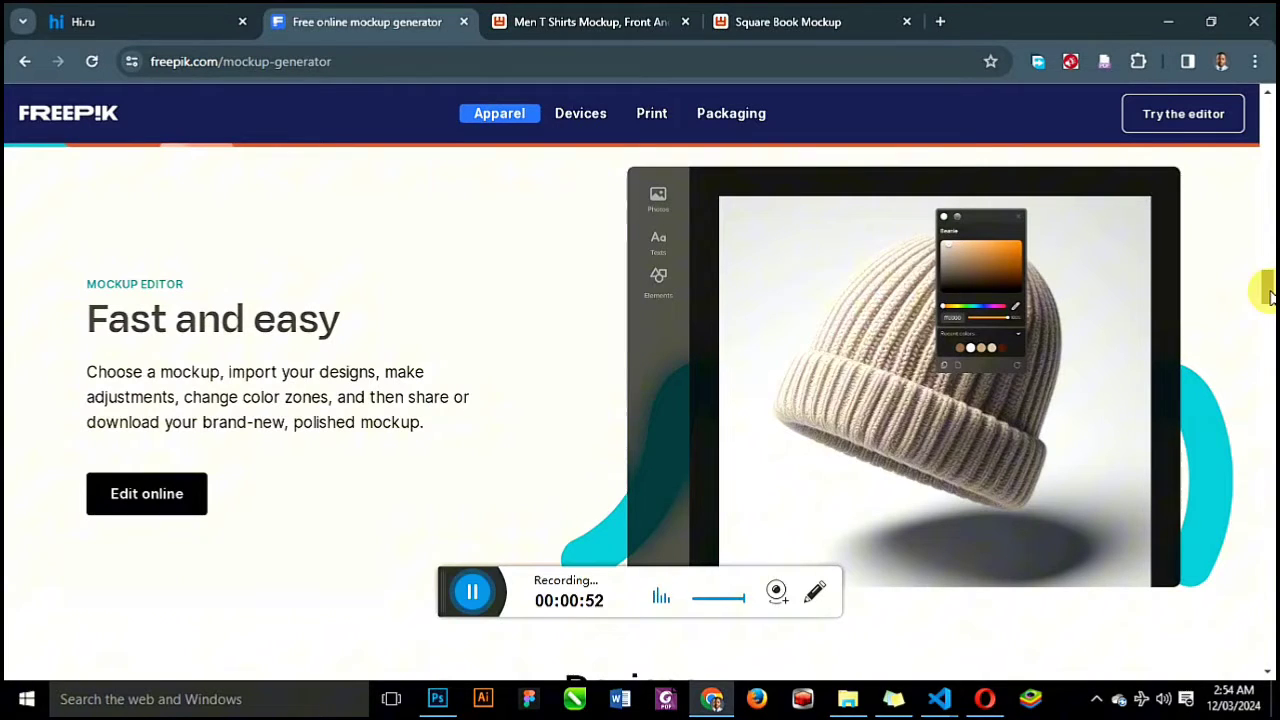
# Scroll down through the Devices section to the Print section's Books category.
pyautogui.moveTo(1270, 296); pyautogui.dragTo(1268, 430)
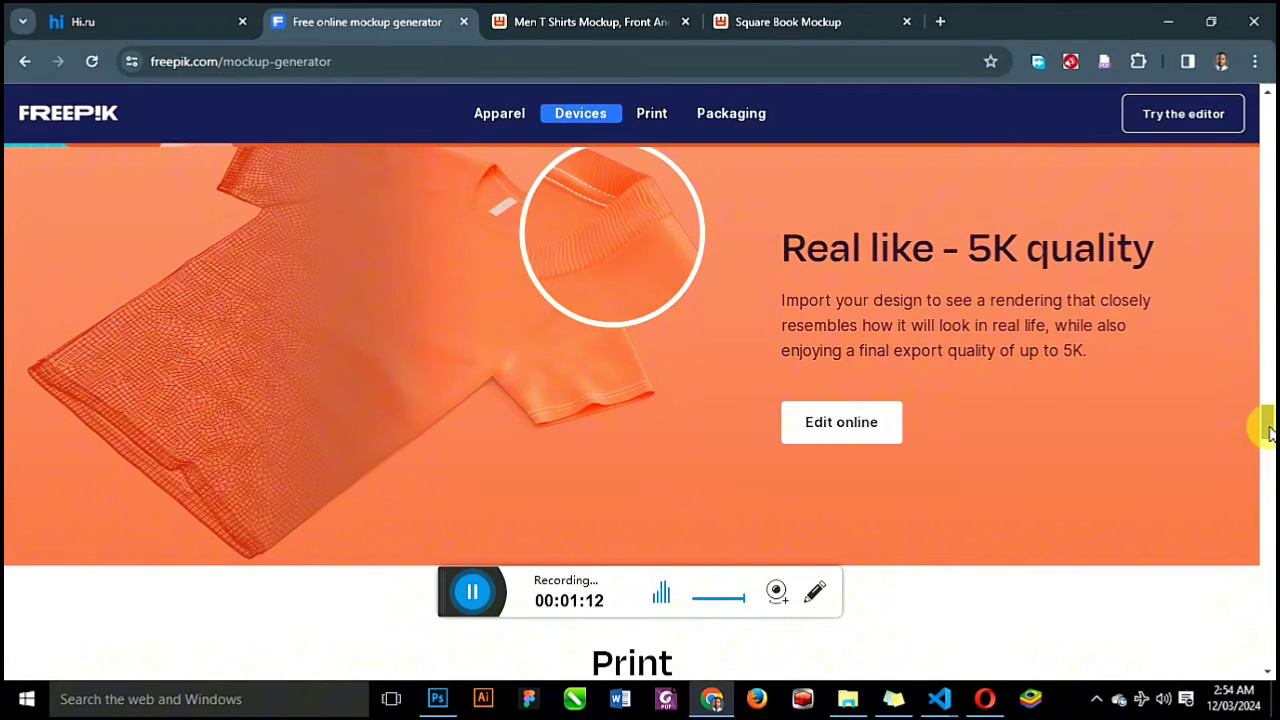
pyautogui.moveTo(1268, 432); pyautogui.dragTo(1268, 455)
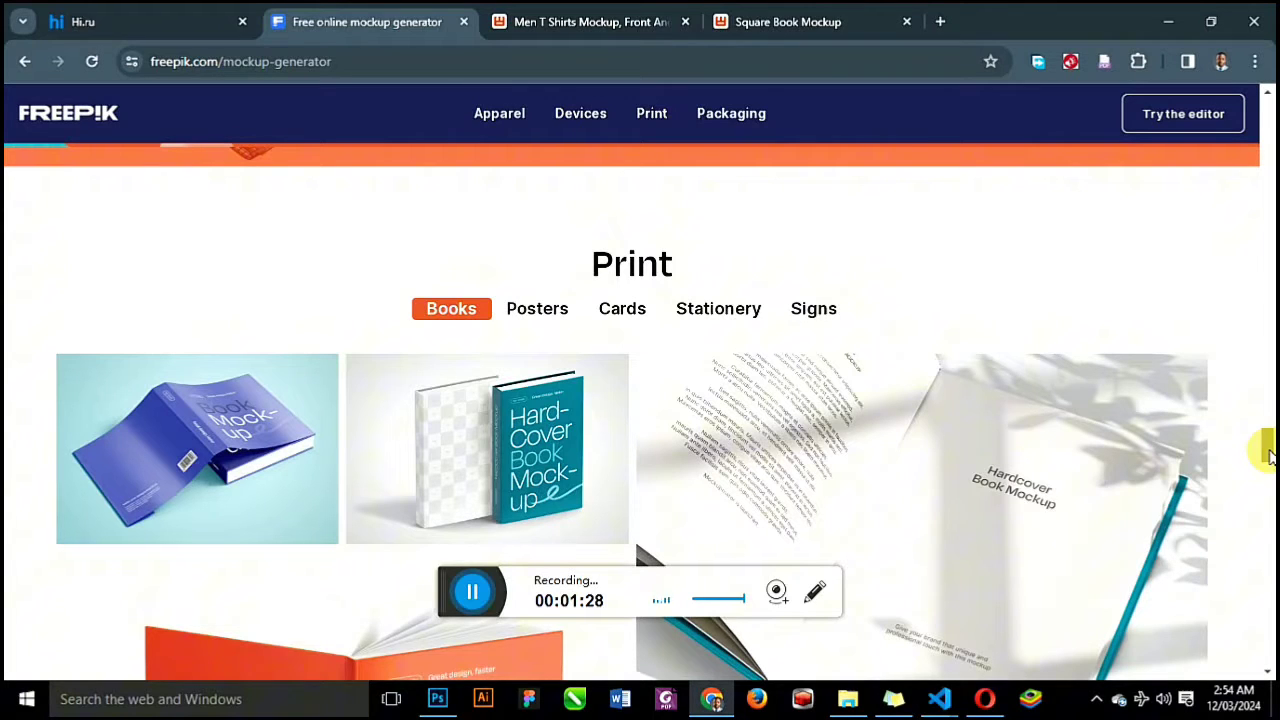
# Browse the Books mockups, then scroll back up to the Women T-Shirt Mockup card.
pyautogui.scroll(-3, 1268, 455)
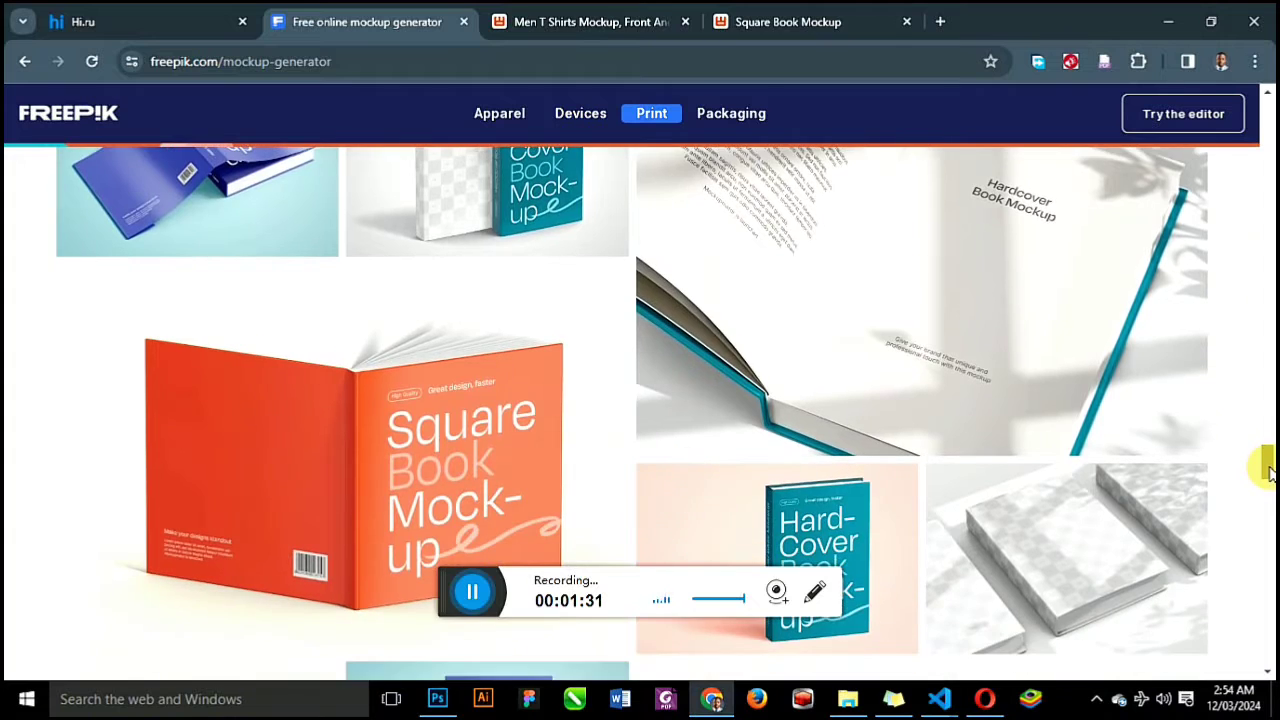
pyautogui.moveTo(1268, 472)
pyautogui.mouseDown()
pyautogui.moveTo(1268, 612)
pyautogui.moveTo(1268, 475)
pyautogui.mouseUp()
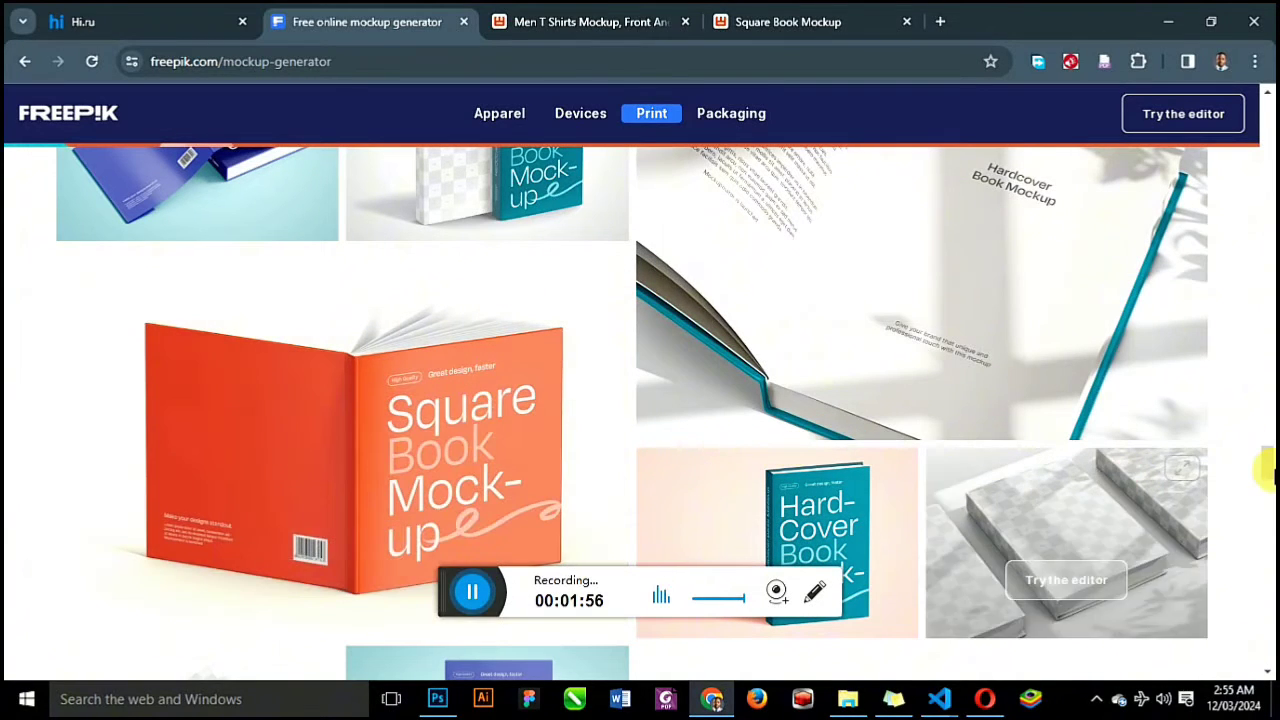
pyautogui.moveTo(1265, 466); pyautogui.dragTo(1266, 243)
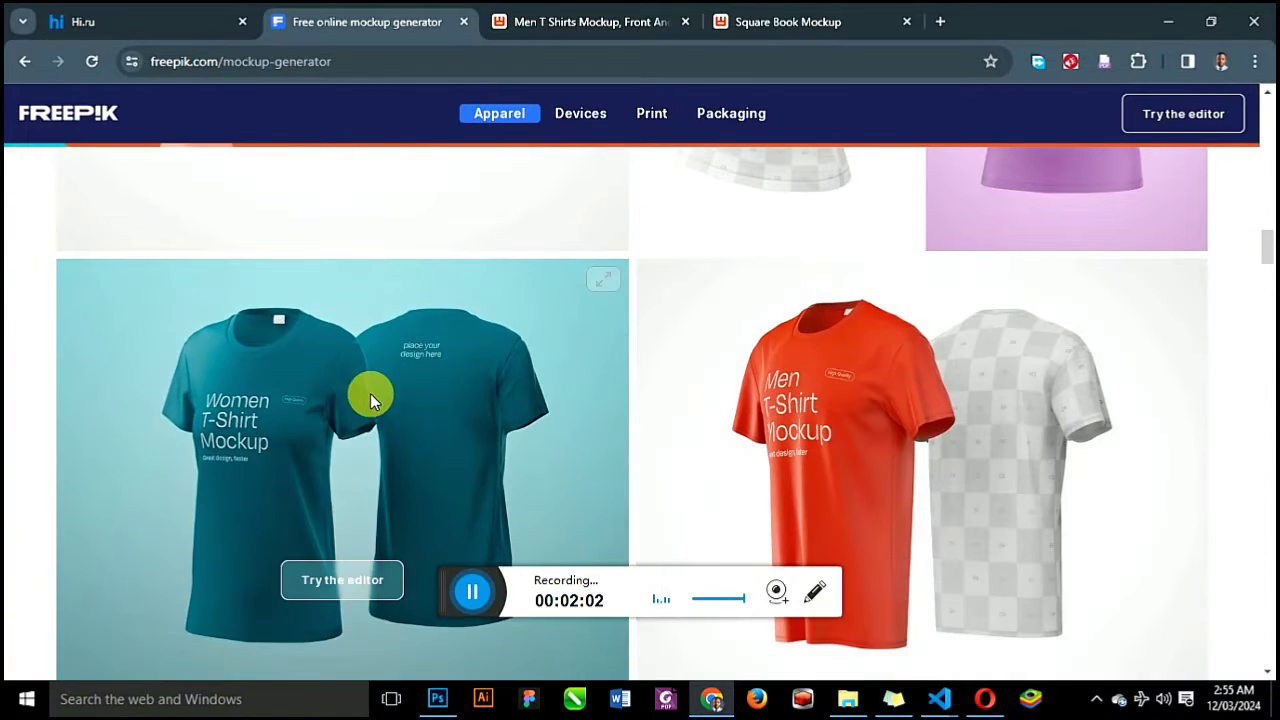
# Open the Women T Shirts Mockup Front And Back View with 'Try the editor'.
pyautogui.click(349, 580)
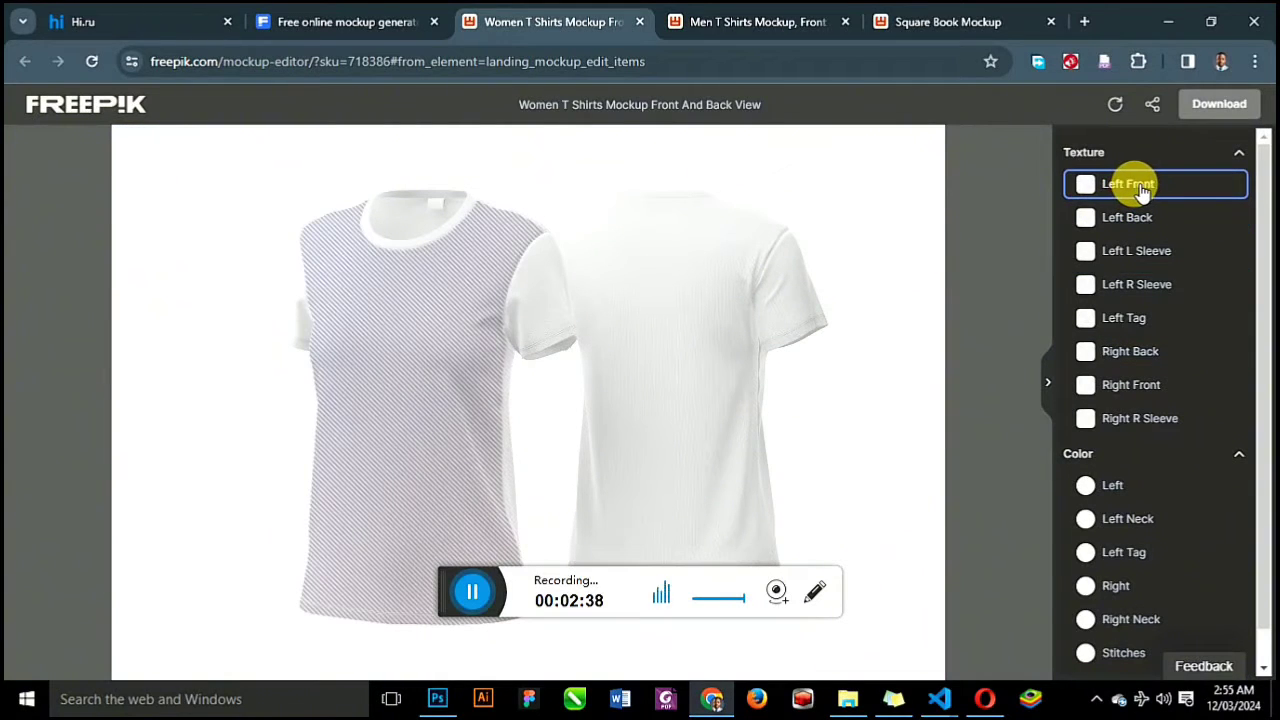
# Inspect the Left Front, Back, L Sleeve and R Sleeve texture zones, then select the Left colour row.
pyautogui.click(1141, 187)
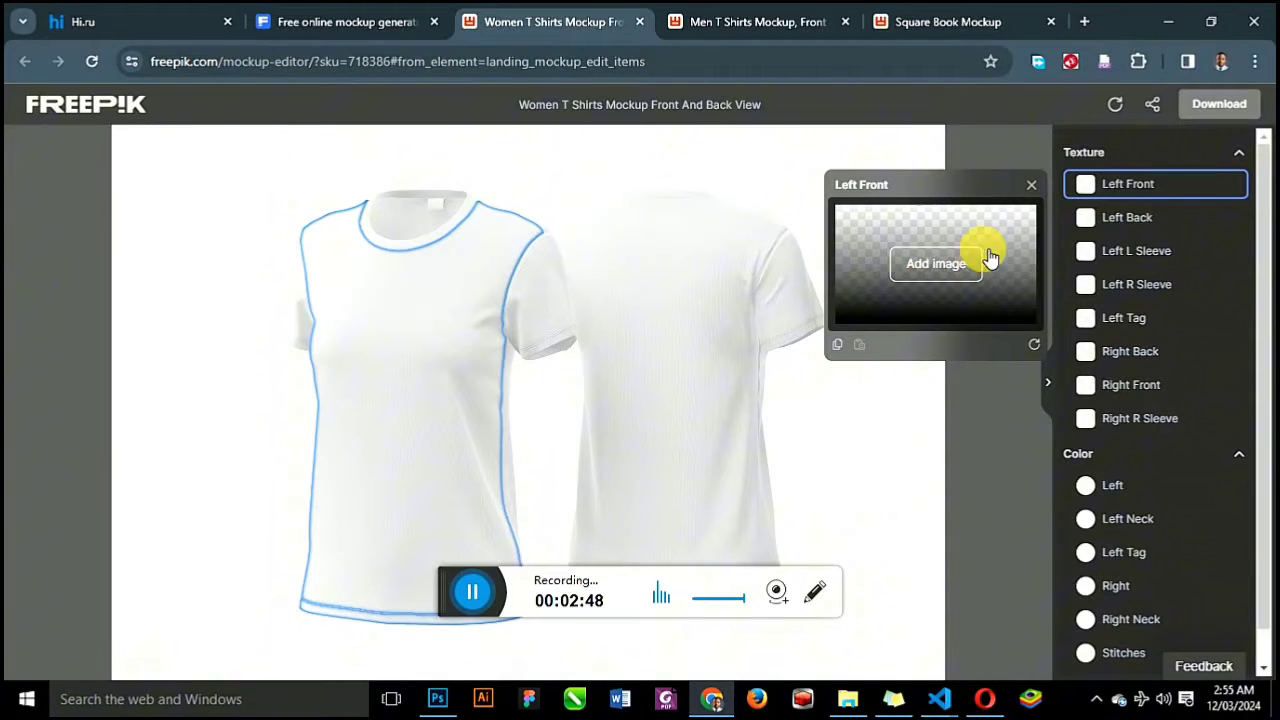
pyautogui.click(1150, 226)
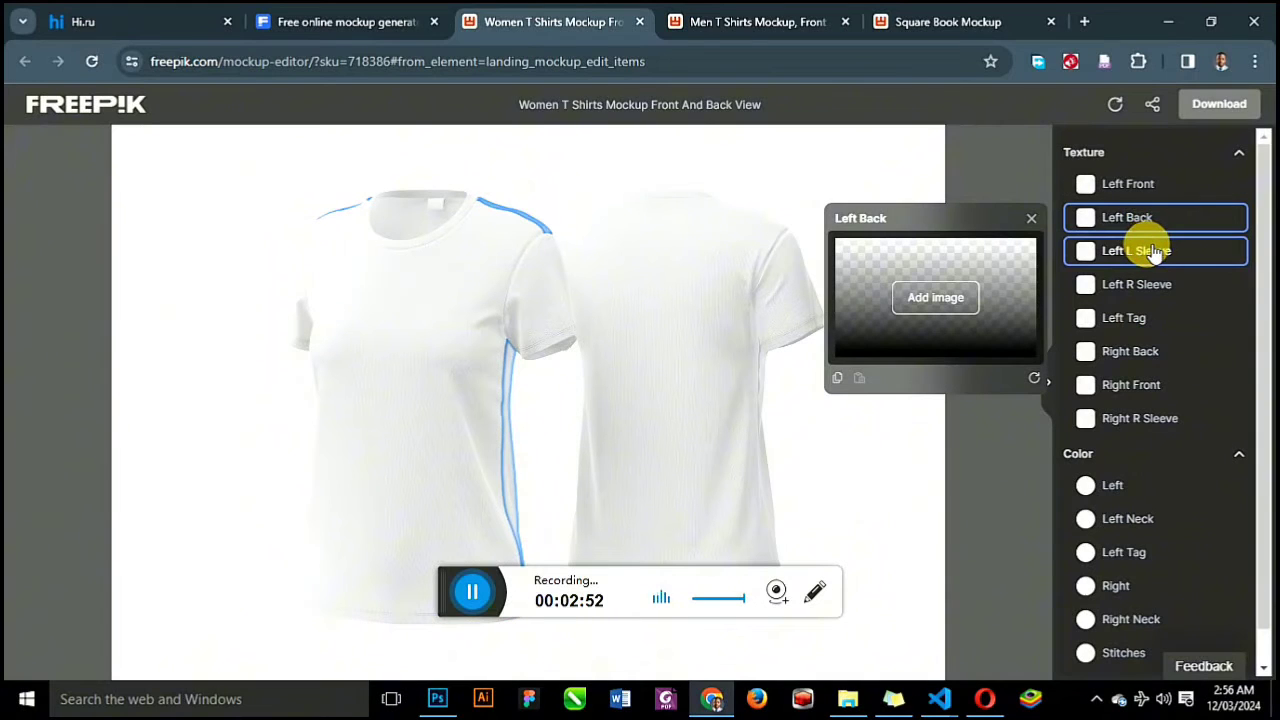
pyautogui.click(1153, 251)
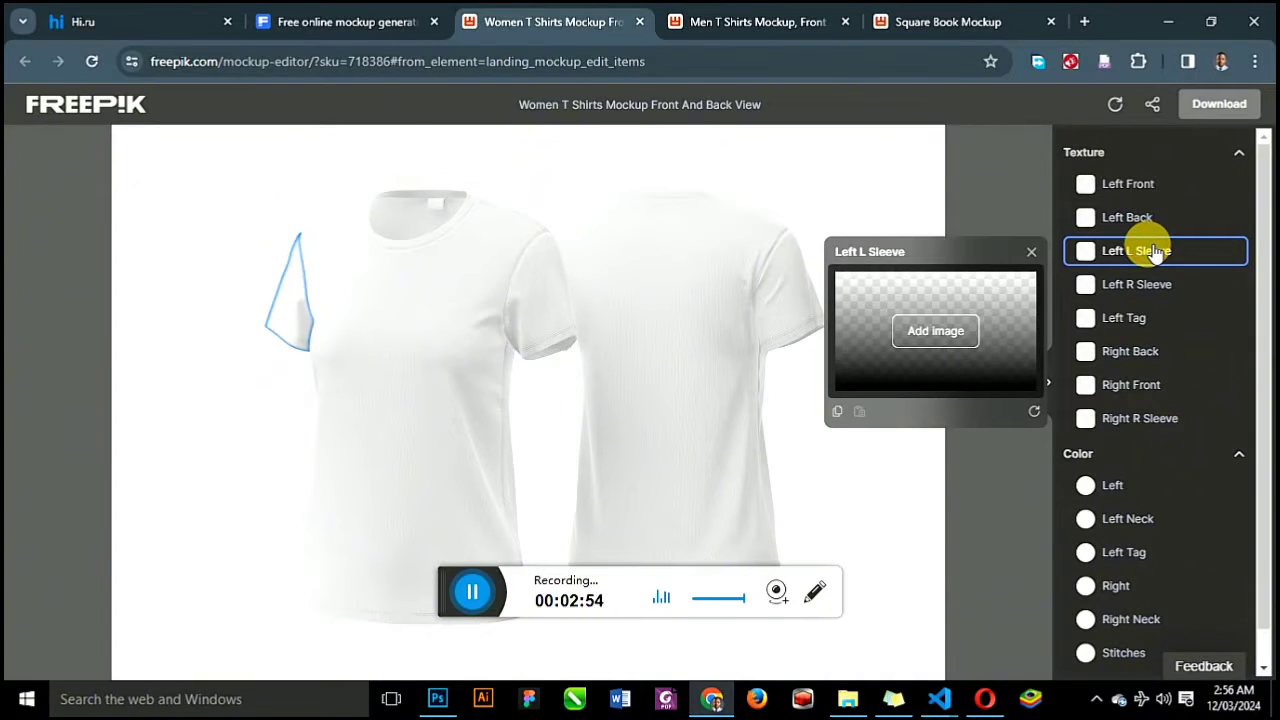
pyautogui.click(1153, 285)
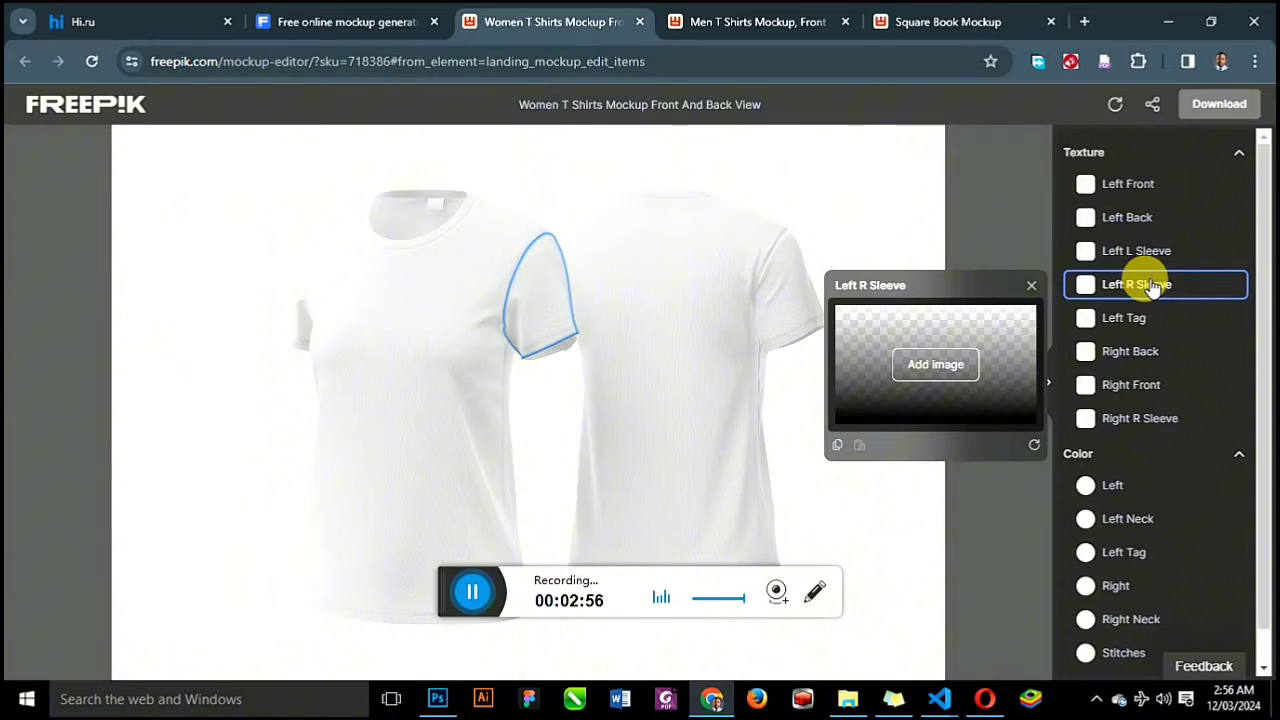
pyautogui.click(545, 292)
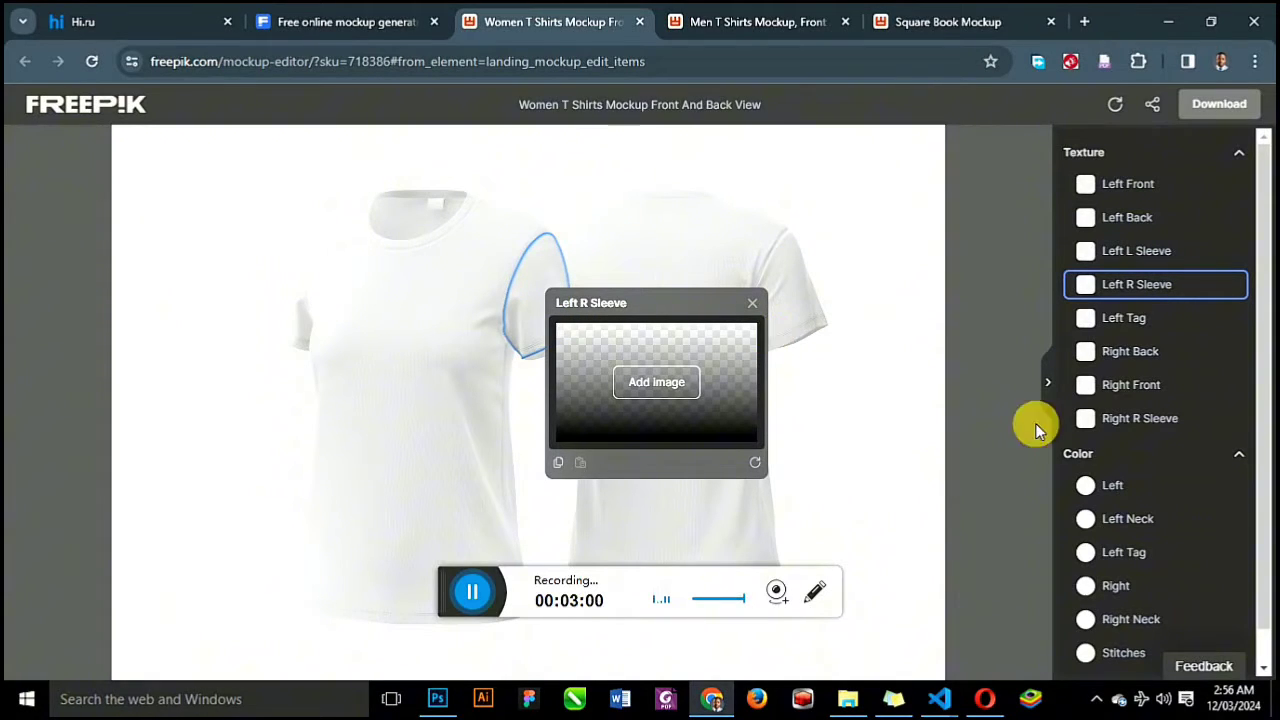
pyautogui.click(1128, 488)
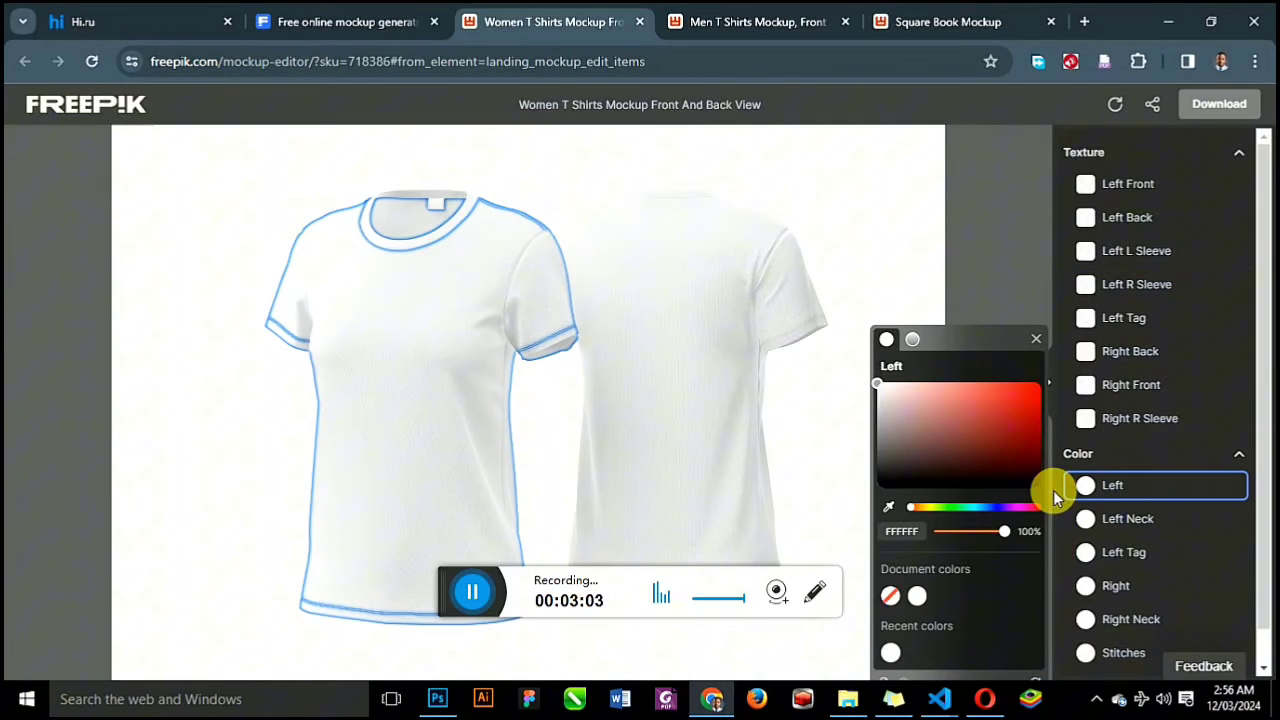
# Colour the front shirt's Left body bright orange, hex FF9005.
pyautogui.click(1032, 408)
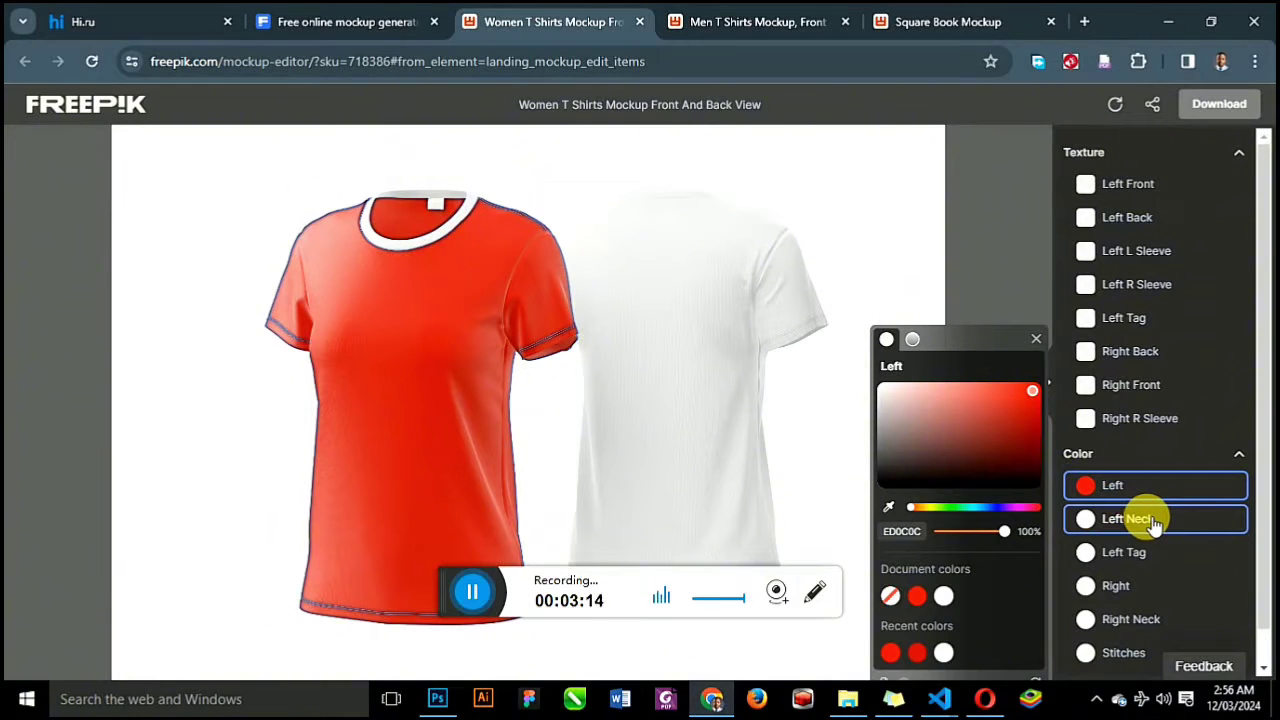
pyautogui.click(925, 513)
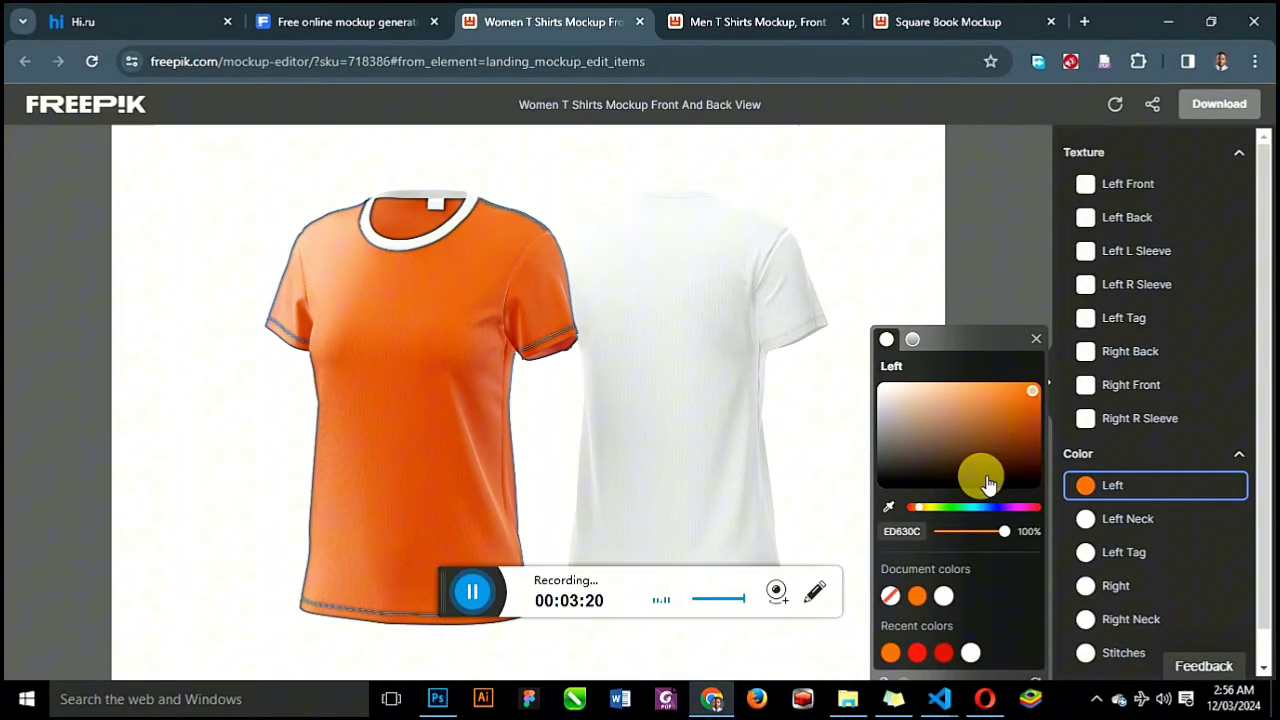
pyautogui.click(1040, 384)
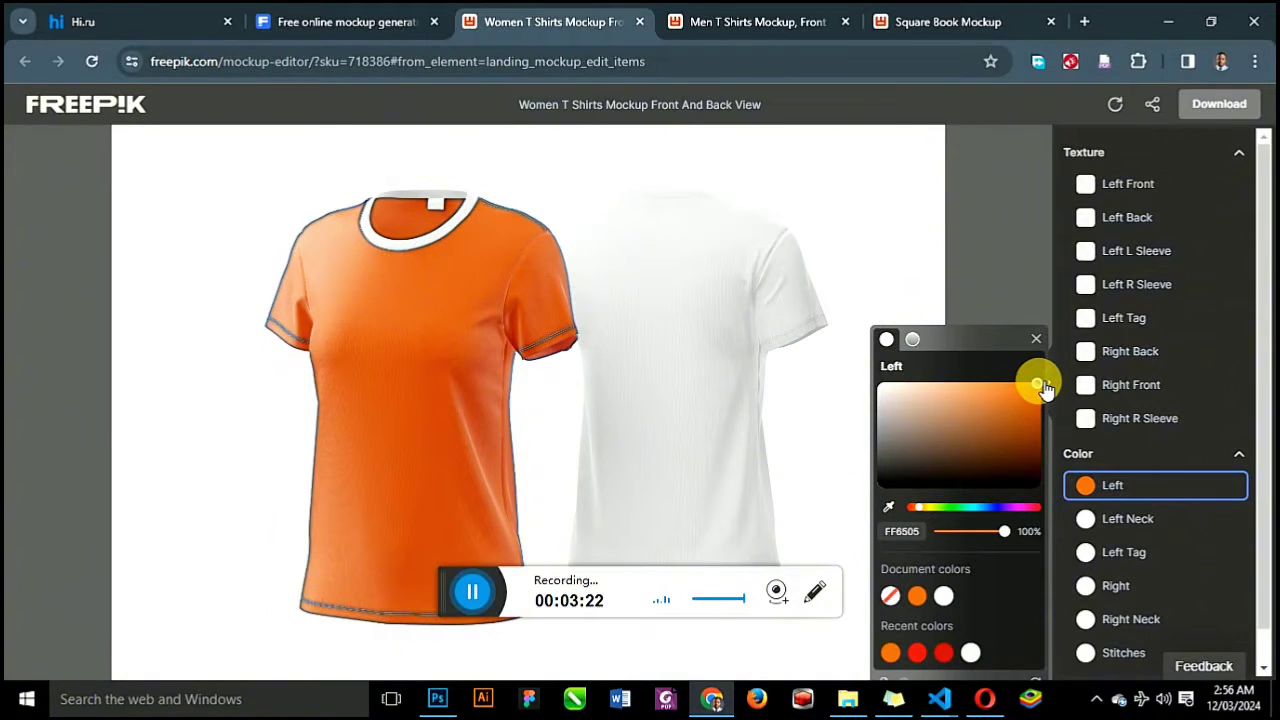
pyautogui.click(927, 510)
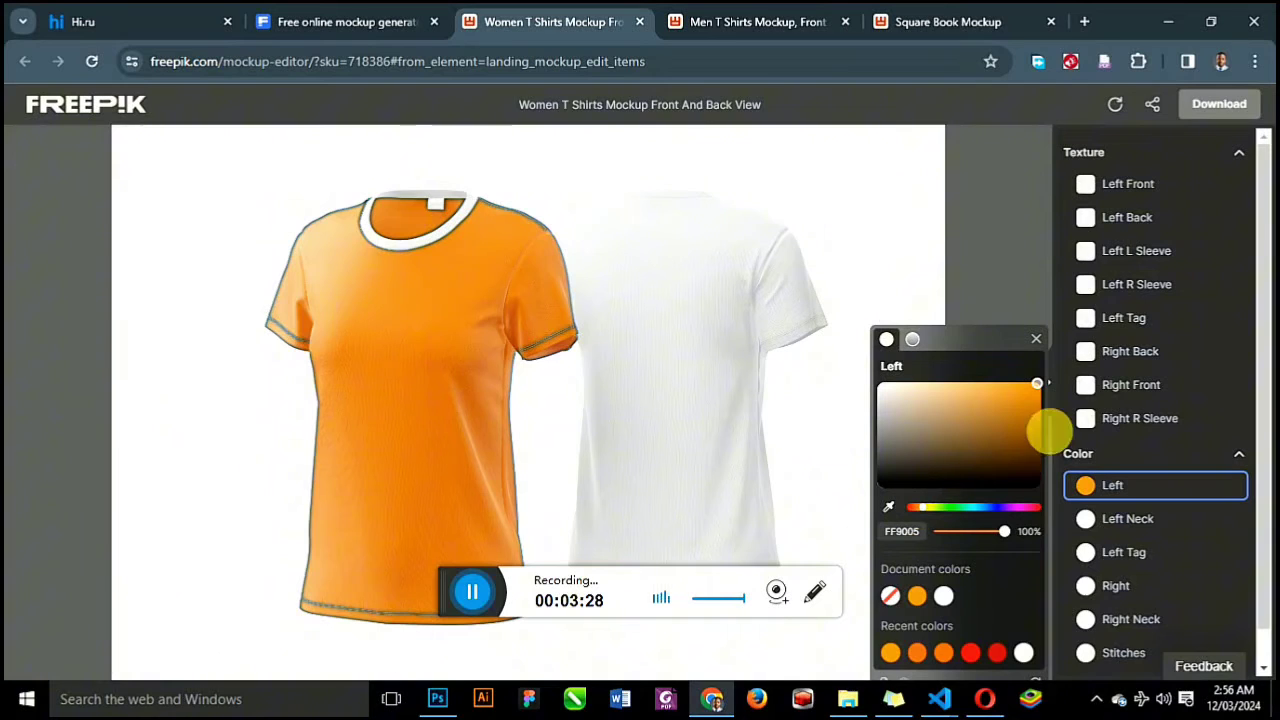
pyautogui.click(1133, 530)
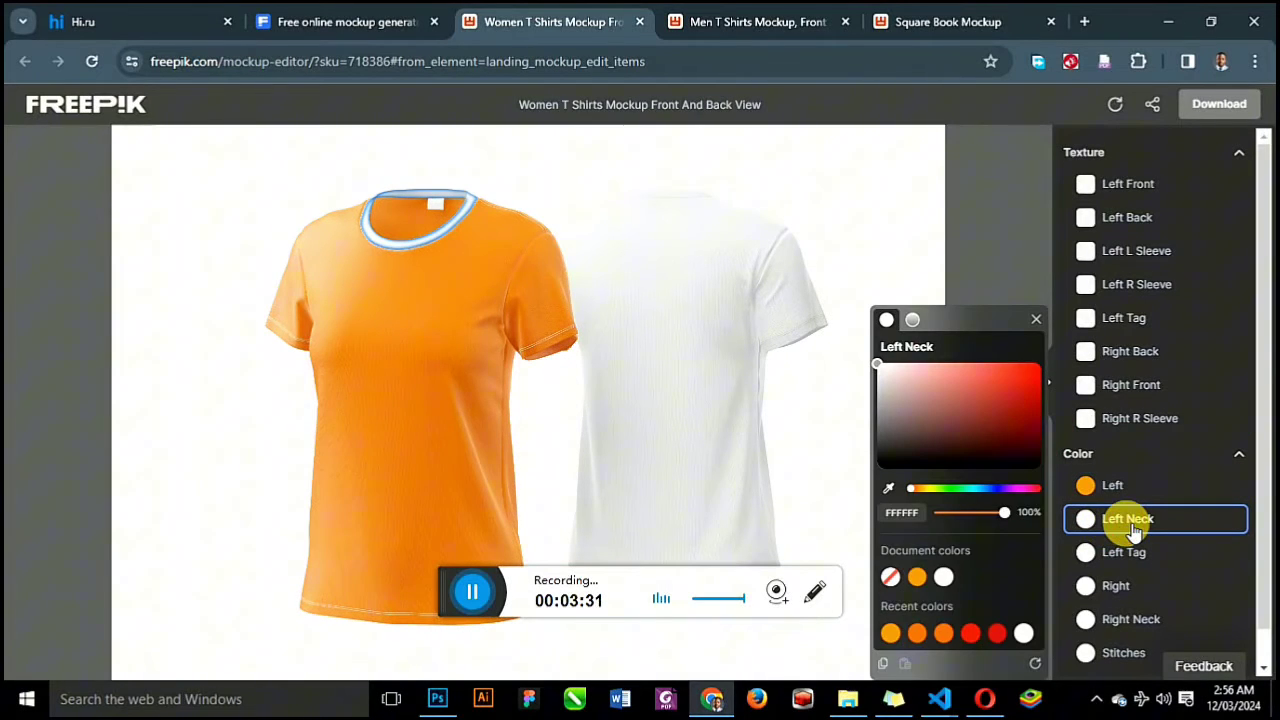
# Make the front shirt's Left Neck band green.
pyautogui.click(985, 489)
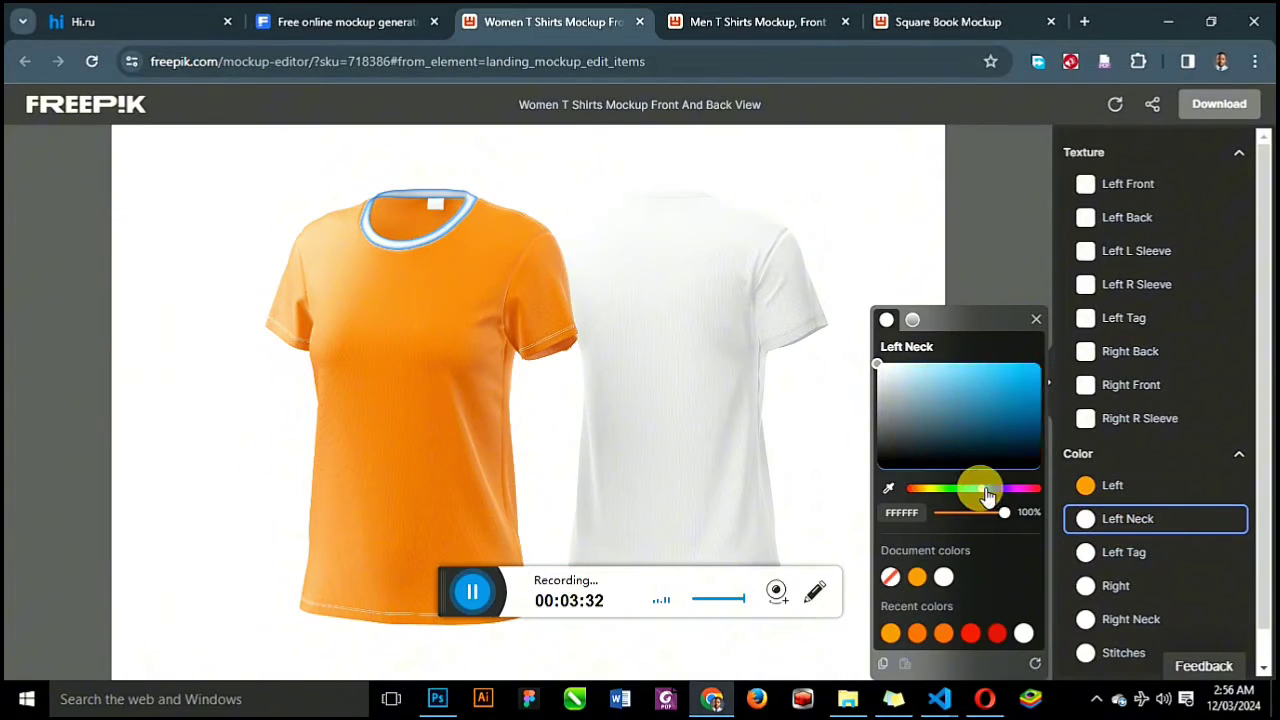
pyautogui.click(1031, 400)
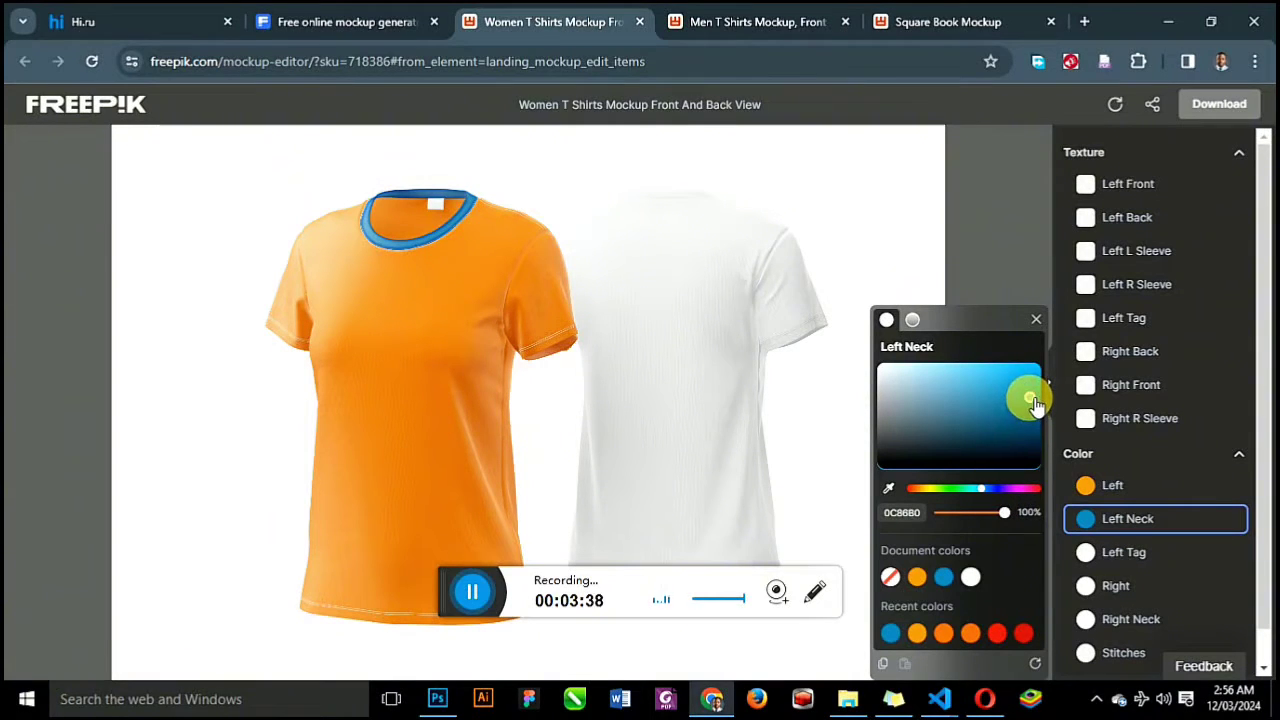
pyautogui.click(972, 489)
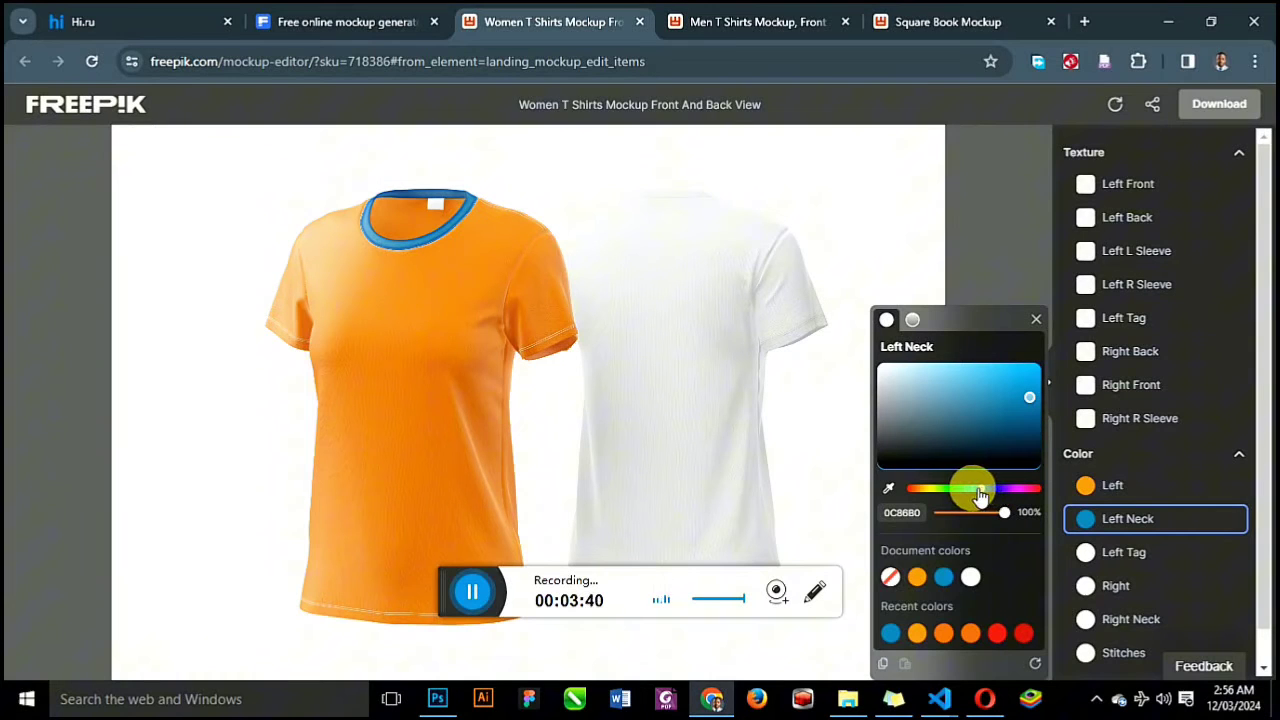
pyautogui.moveTo(975, 493); pyautogui.dragTo(954, 491)
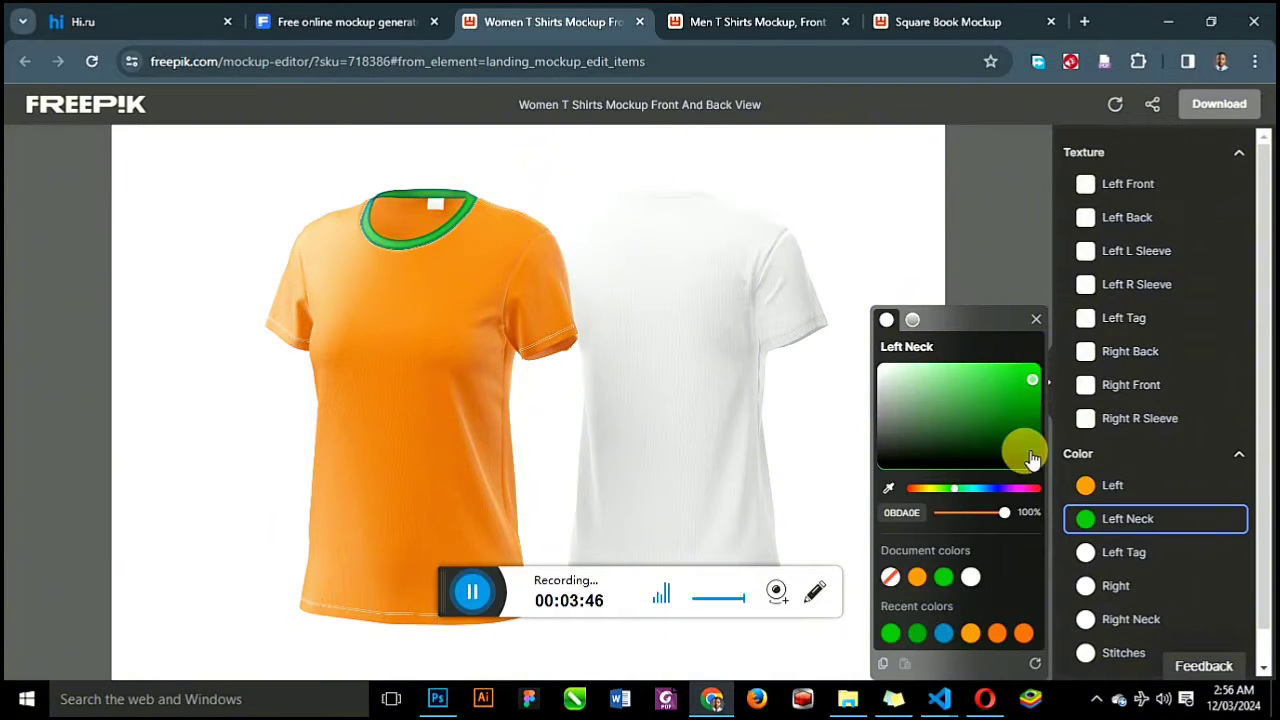
# Try green on the Left Tag, then set it back to white FFFFFF.
pyautogui.click(1145, 562)
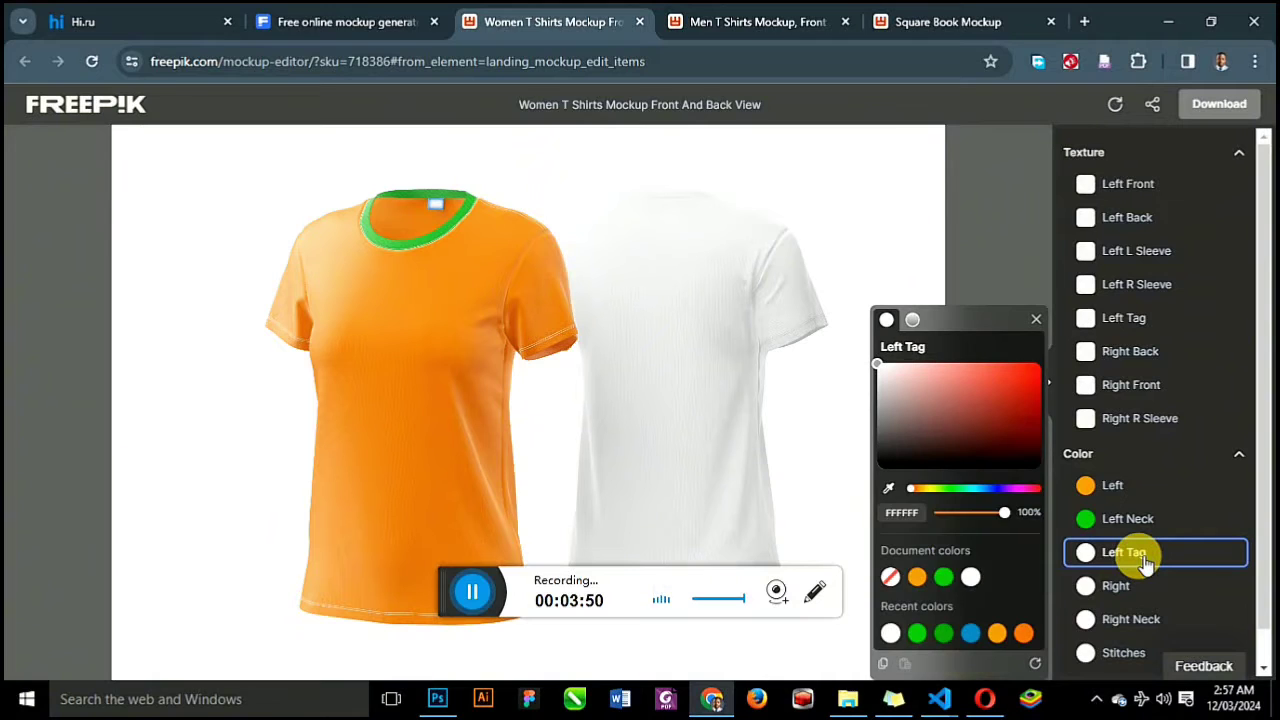
pyautogui.click(944, 577)
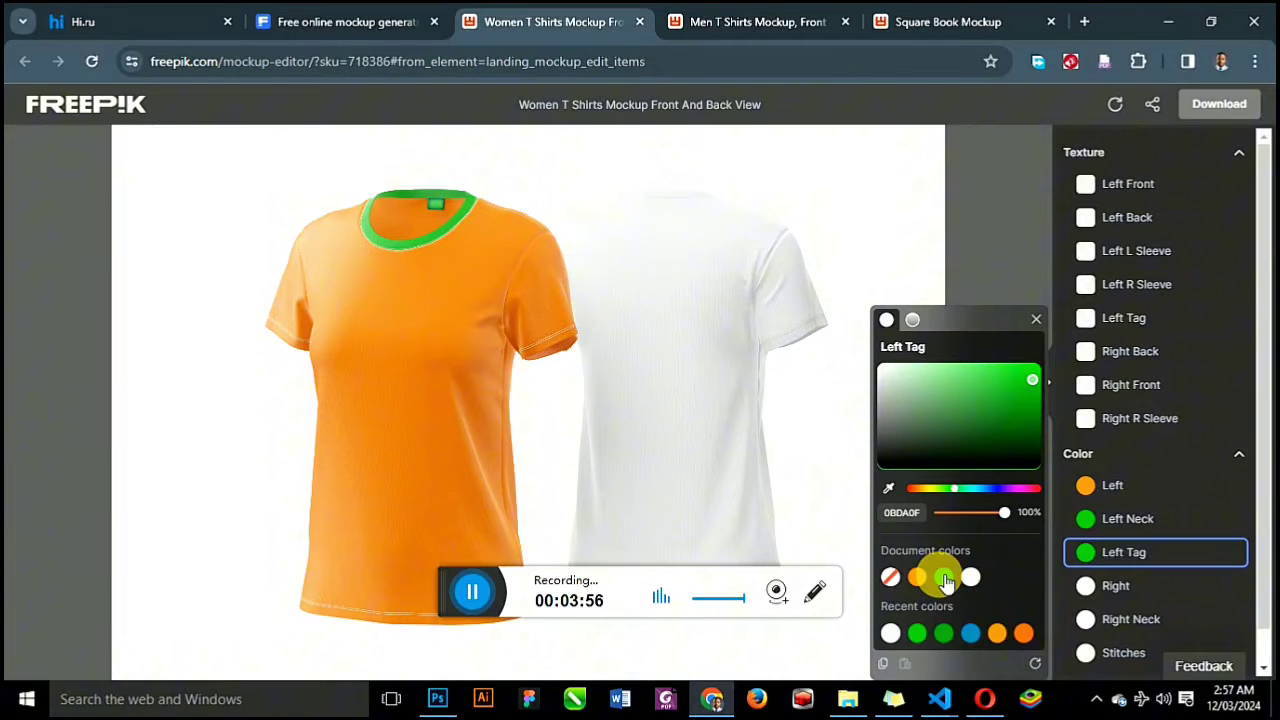
pyautogui.click(970, 578)
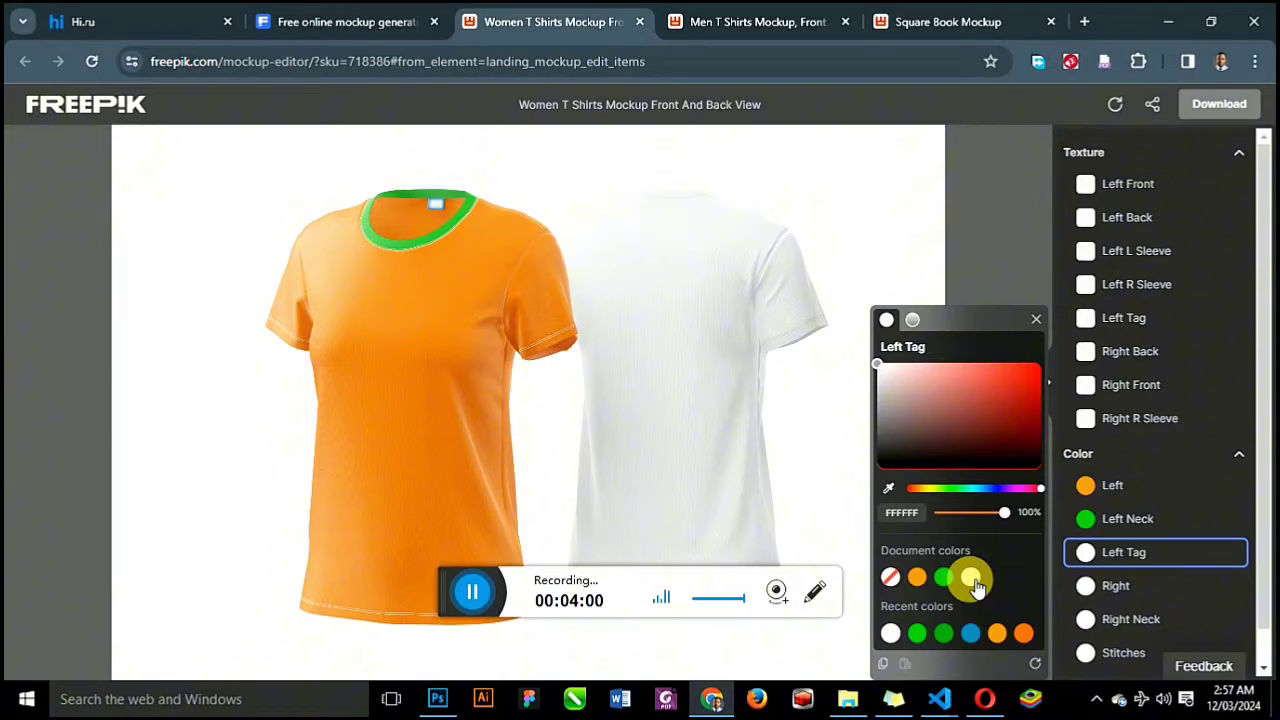
# Colour the Right (back) shirt green with an orange FF8F05 neck band.
pyautogui.click(1114, 586)
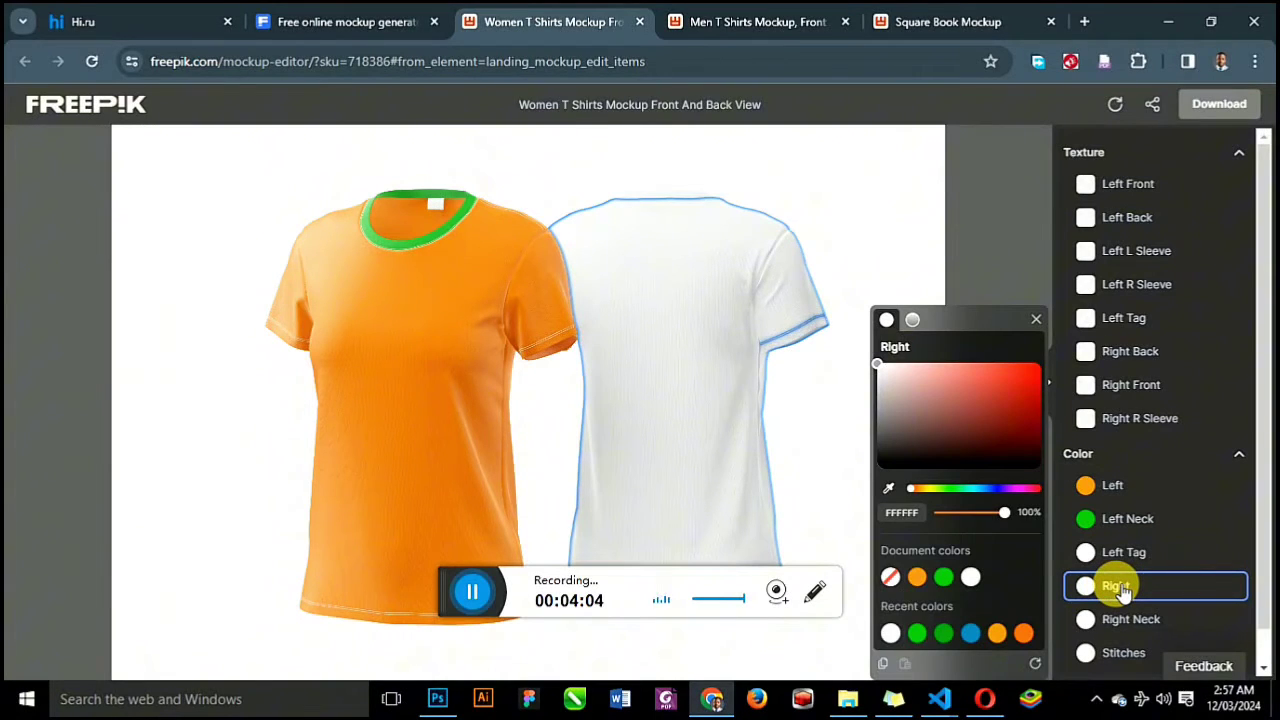
pyautogui.click(945, 577)
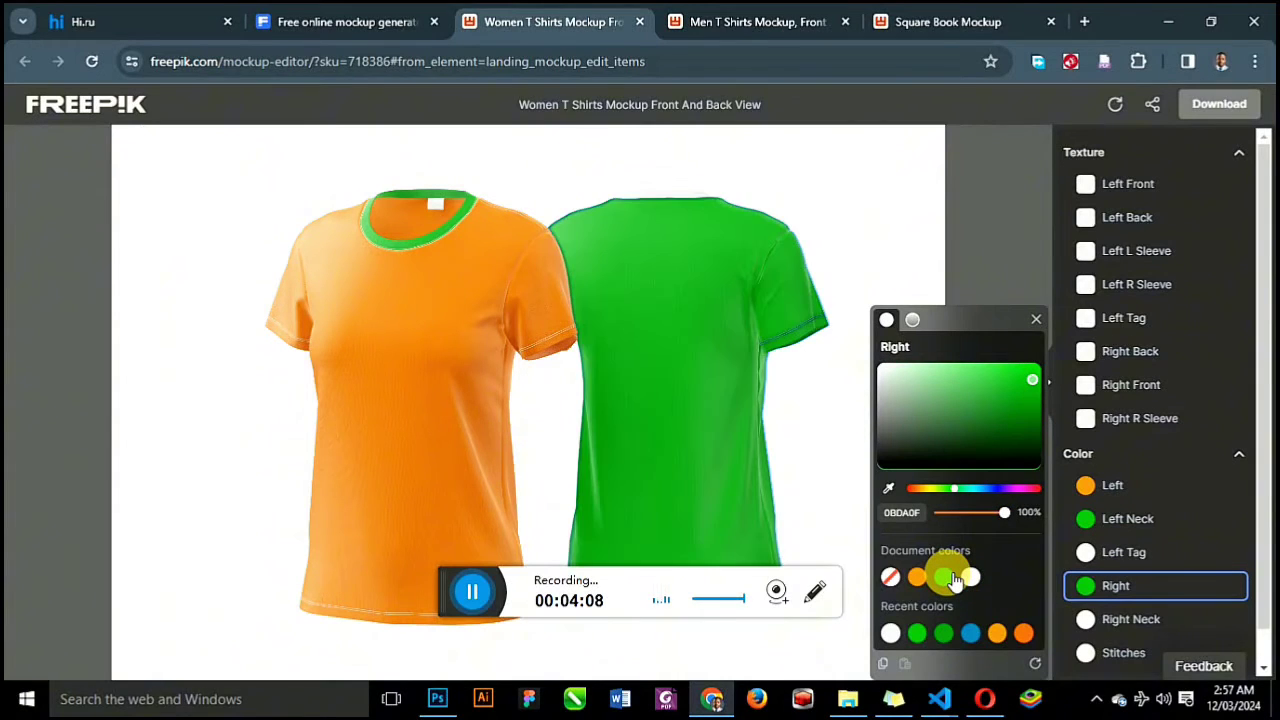
pyautogui.click(1150, 622)
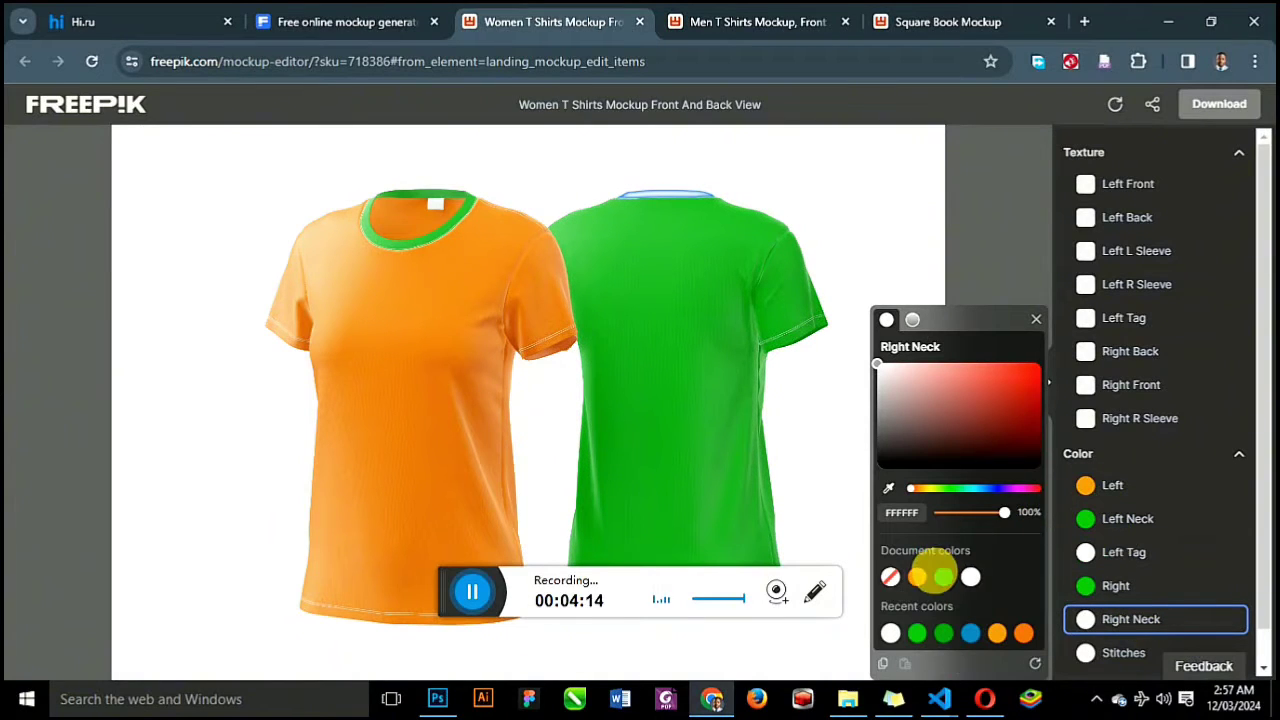
pyautogui.click(918, 577)
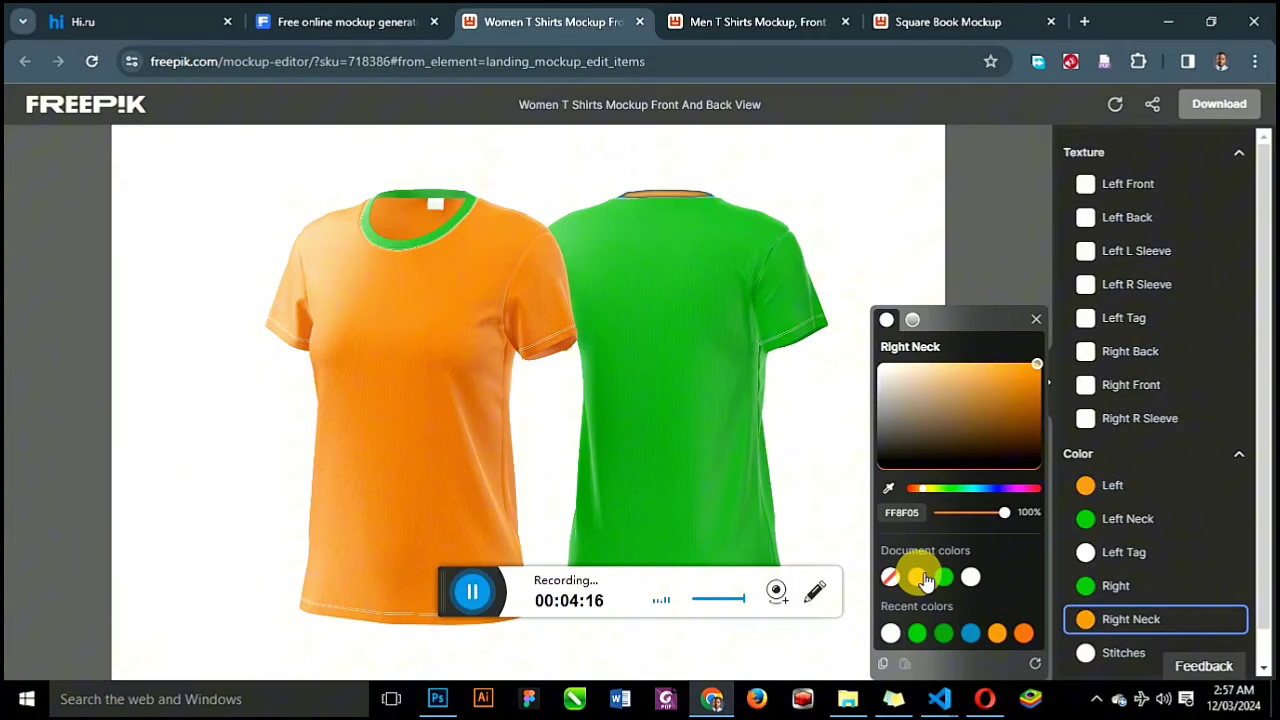
pyautogui.click(1105, 652)
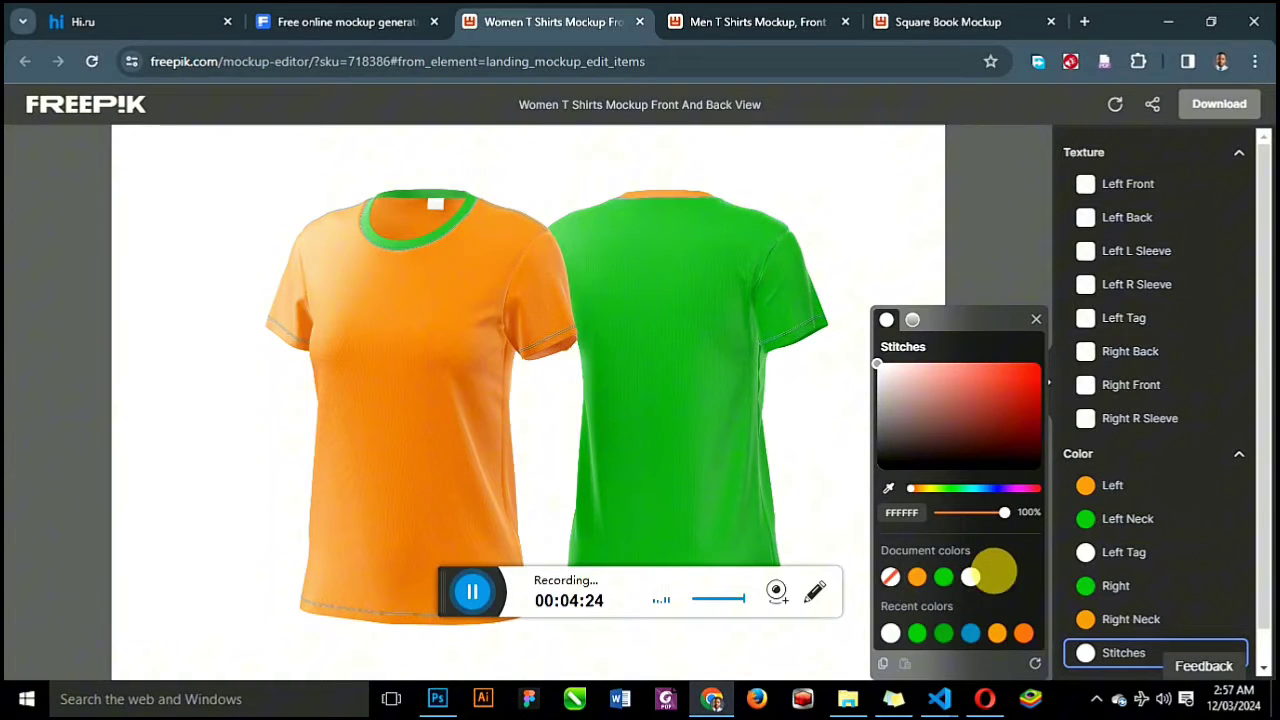
# Set the background to soft light green 8EBC67, then switch back to the gallery tab.
pyautogui.scroll(-1, 1265, 598)
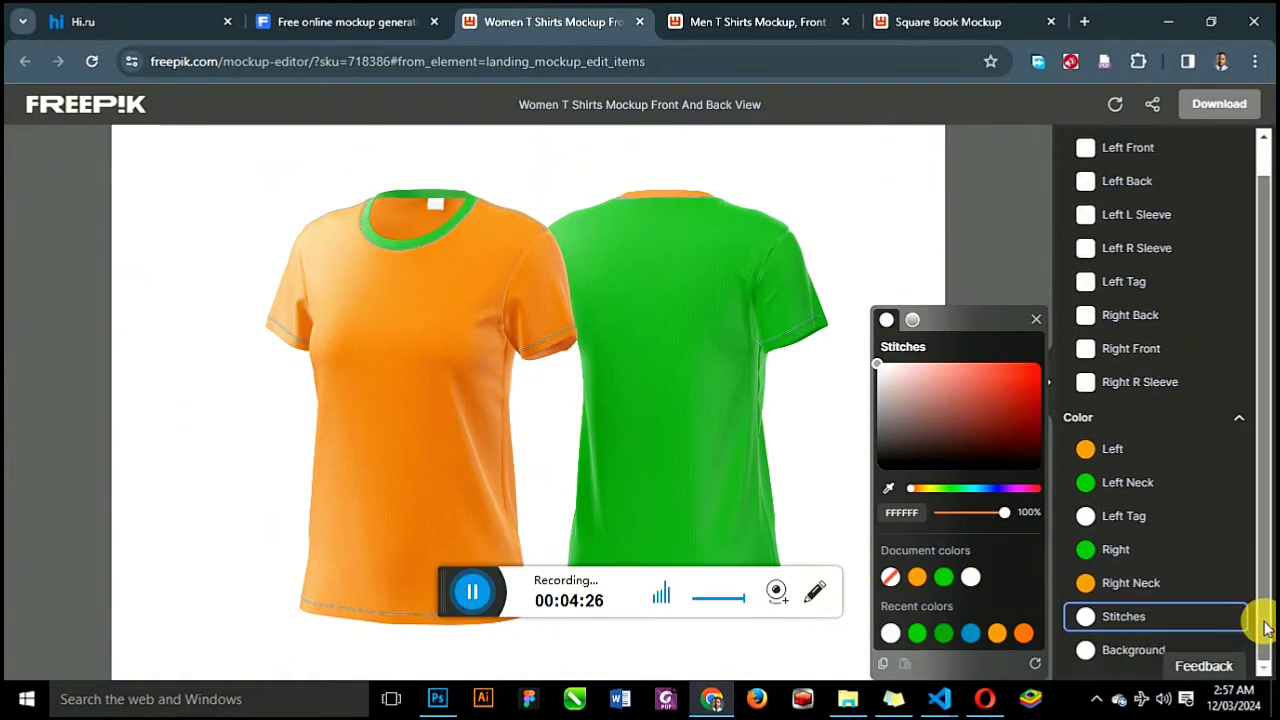
pyautogui.click(1120, 652)
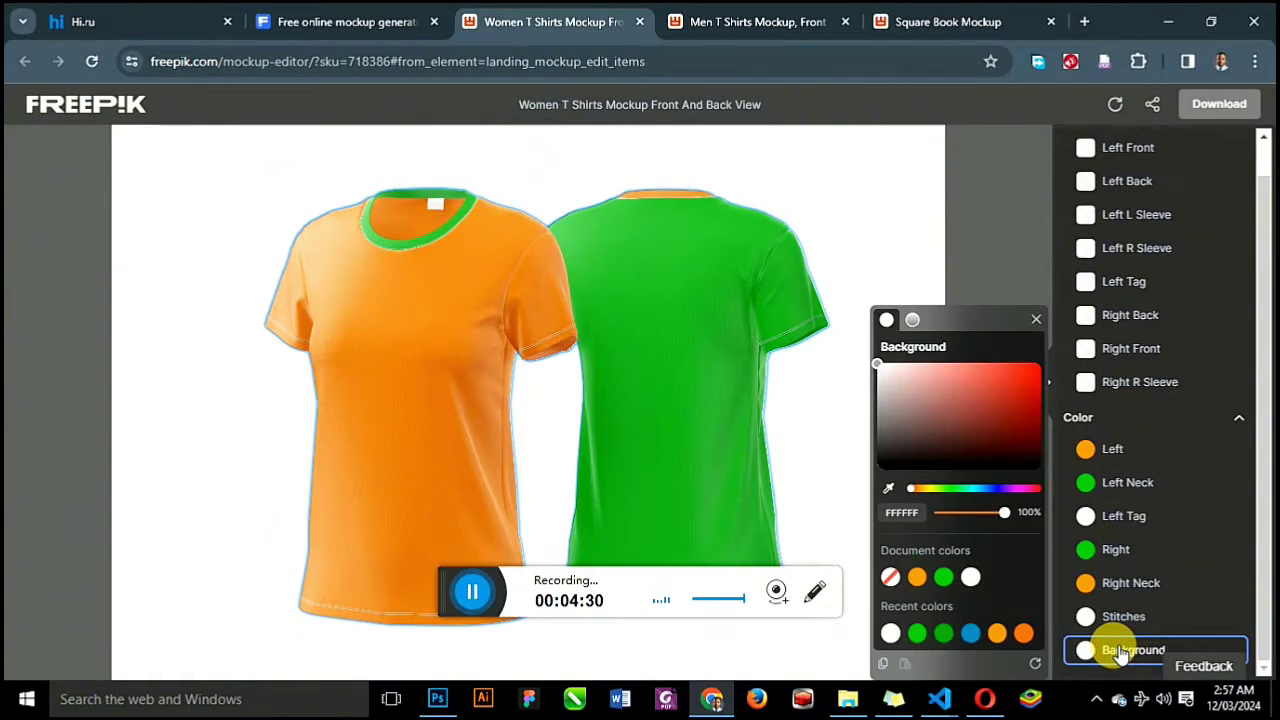
pyautogui.click(1025, 395)
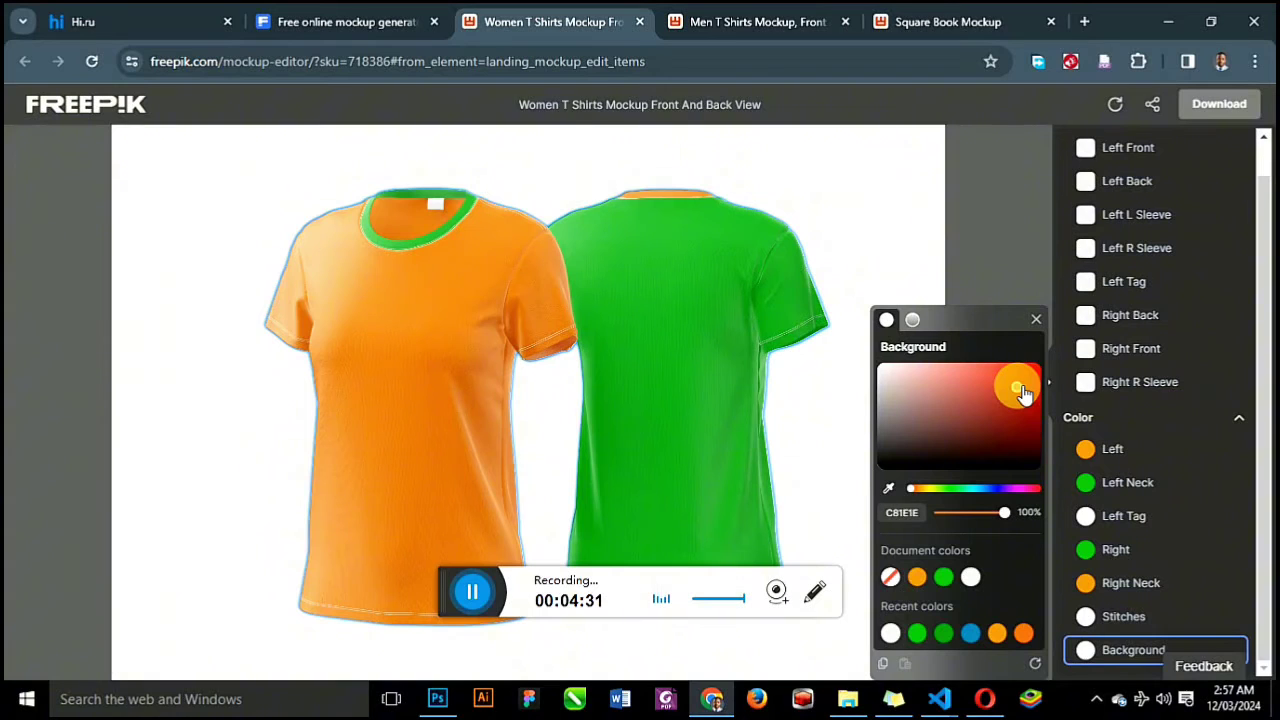
pyautogui.click(998, 490)
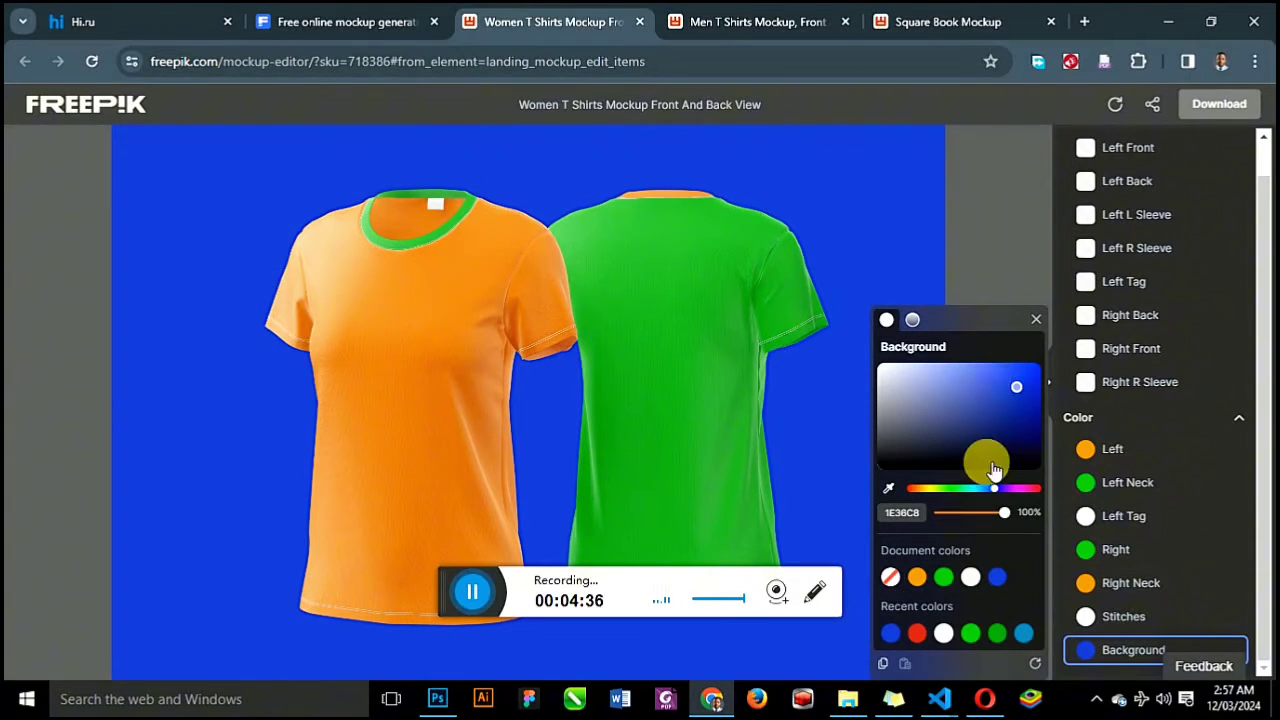
pyautogui.click(945, 578)
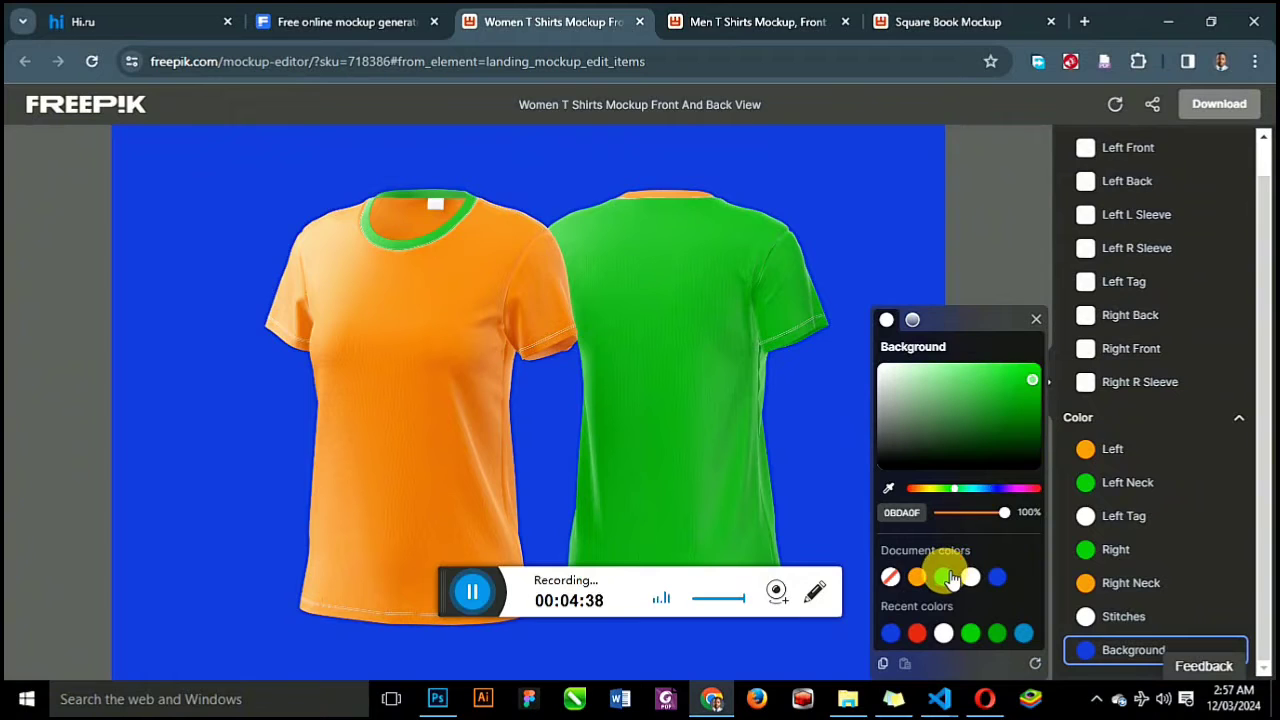
pyautogui.moveTo(965, 497); pyautogui.dragTo(950, 498)
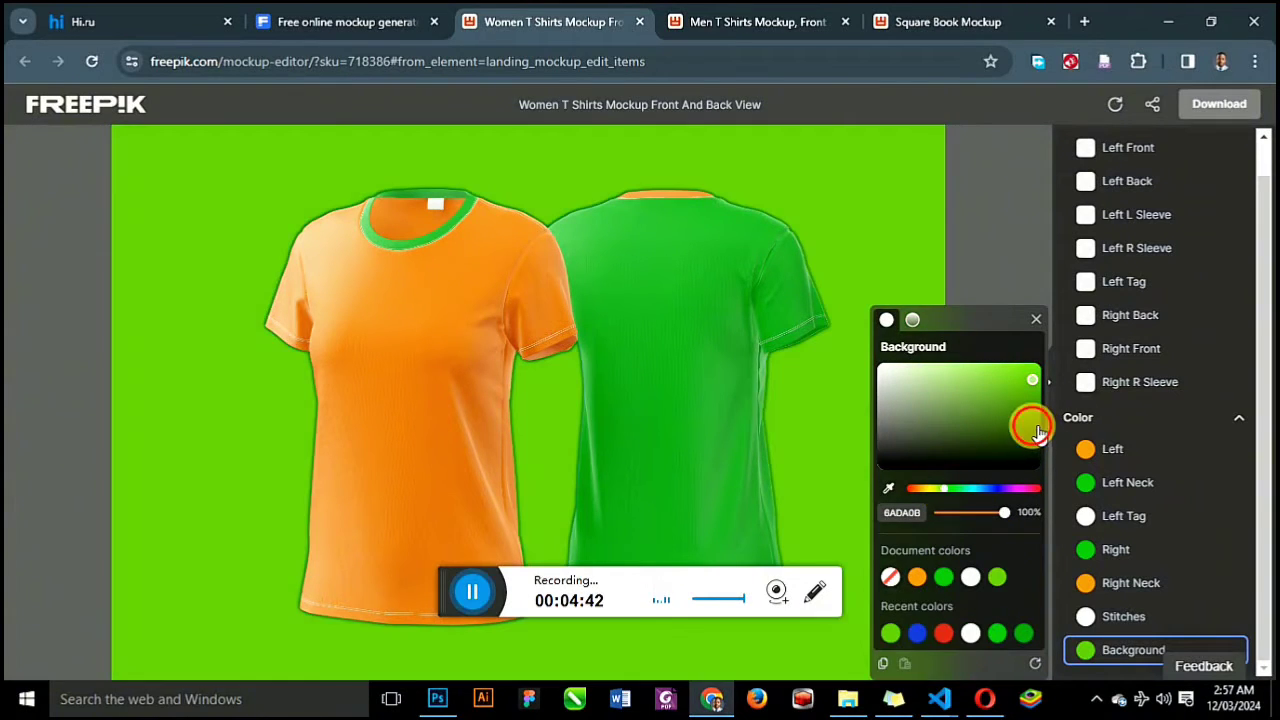
pyautogui.click(1032, 428)
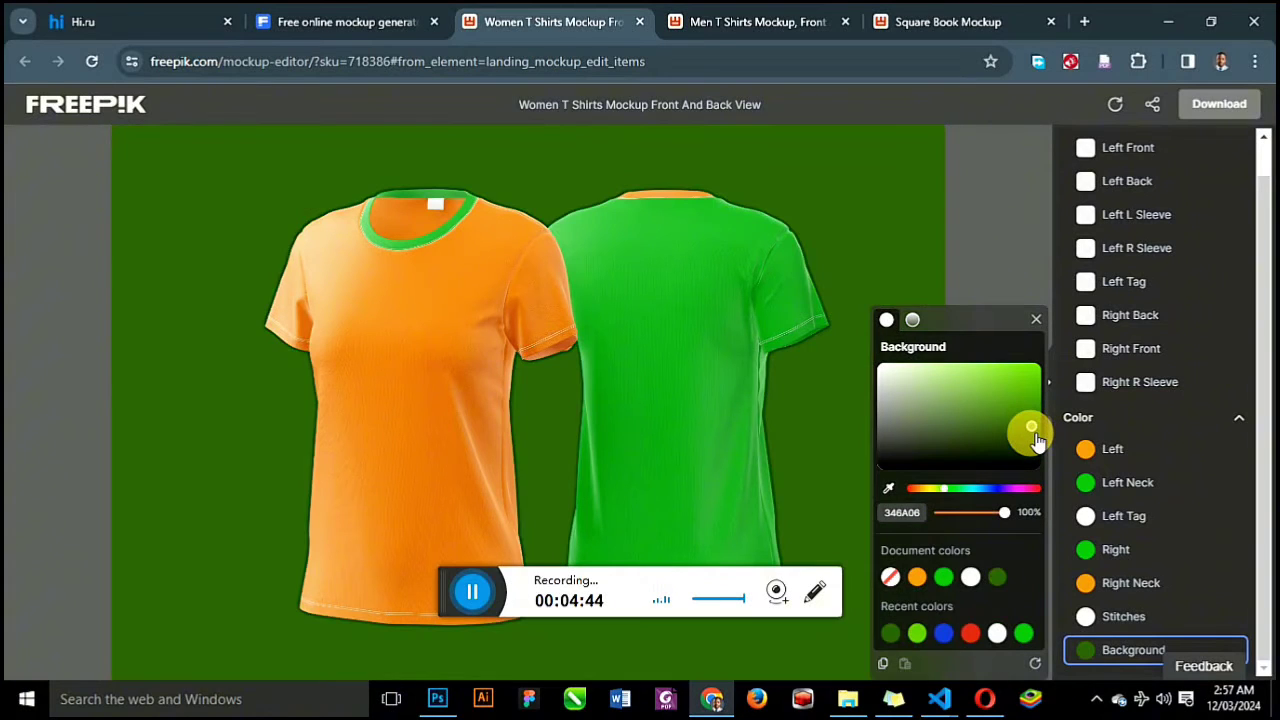
pyautogui.click(957, 398)
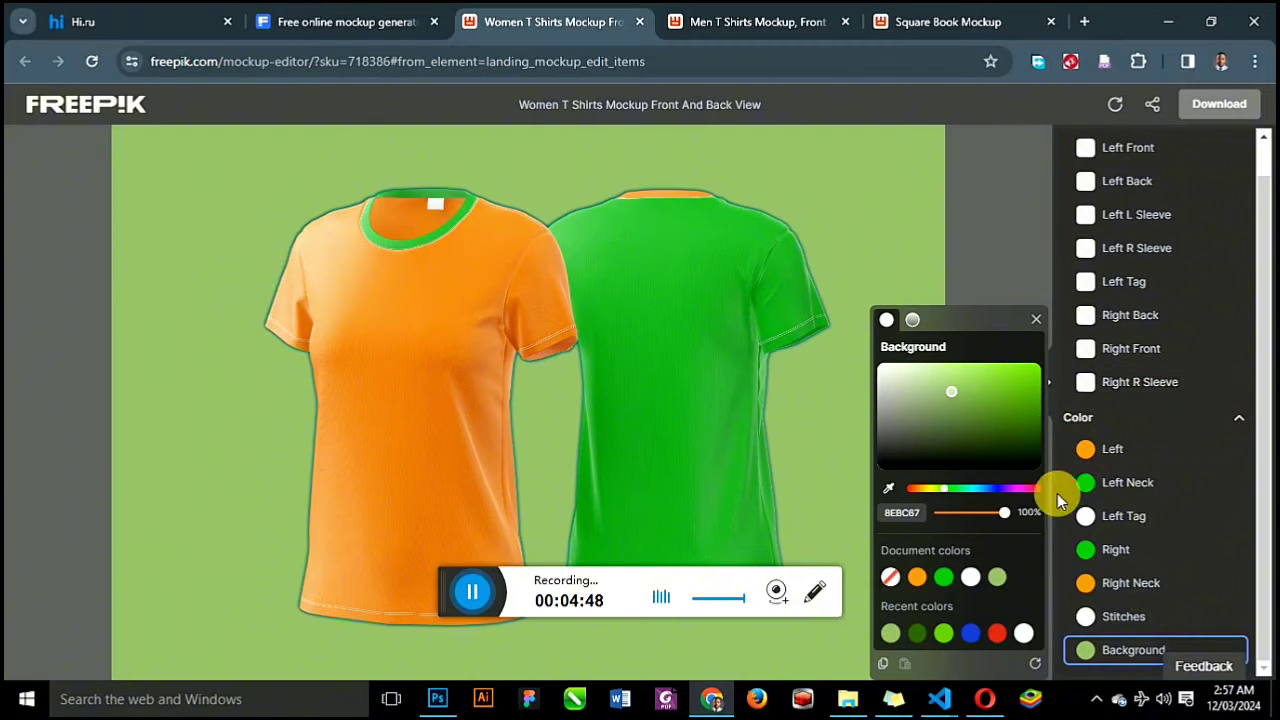
pyautogui.click(320, 21)
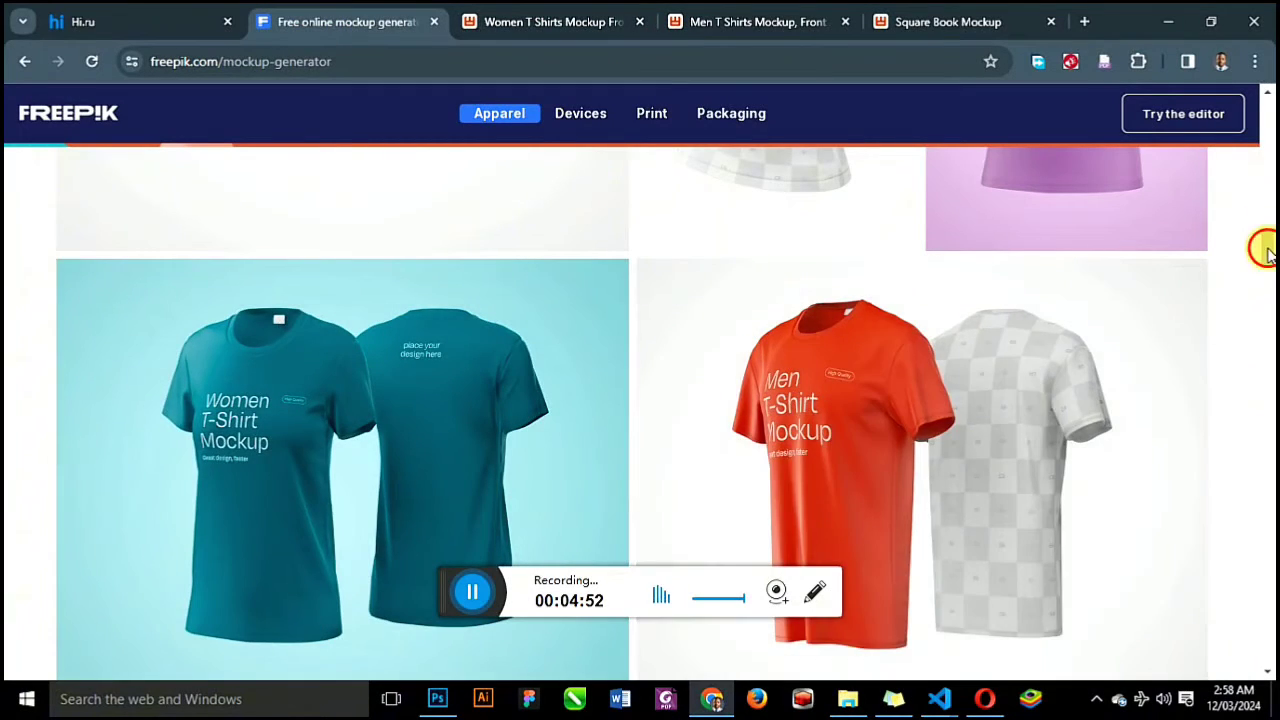
# Scroll to Print > Books and open the Square Book Mockup in the editor.
pyautogui.click(1265, 322)
pyautogui.moveTo(1265, 322); pyautogui.dragTo(1266, 447)
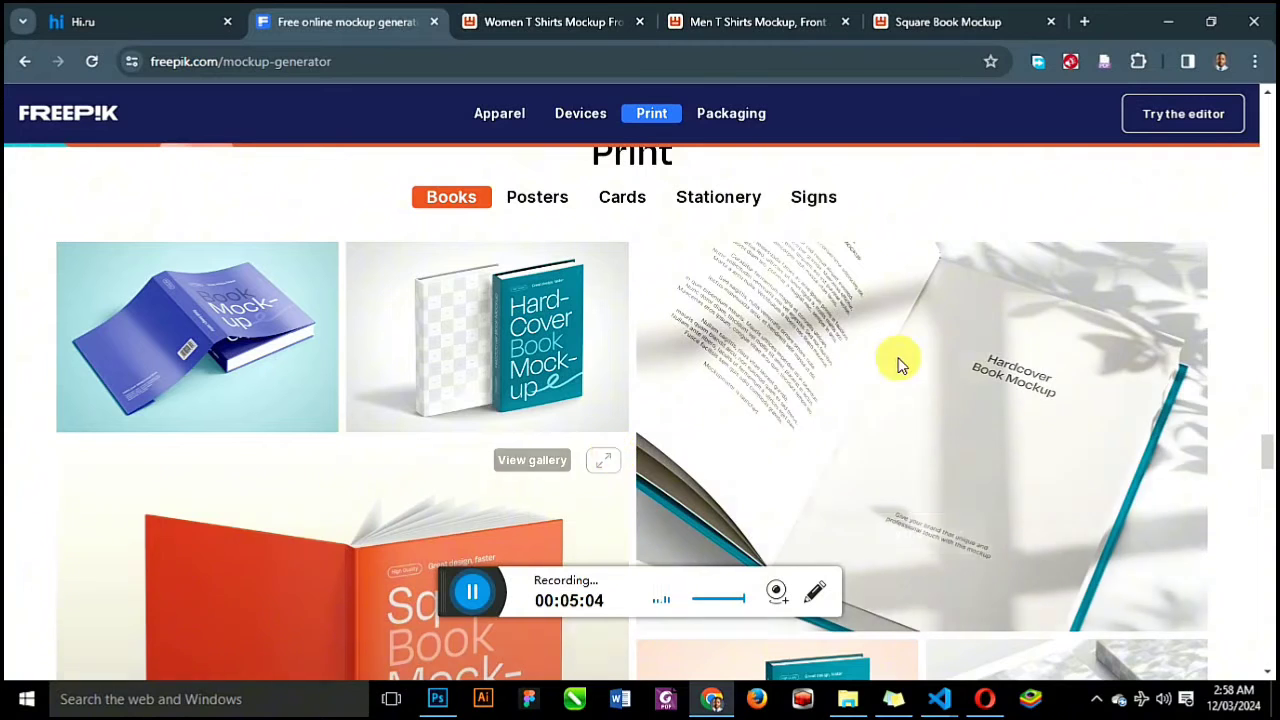
pyautogui.scroll(-4, 1265, 477)
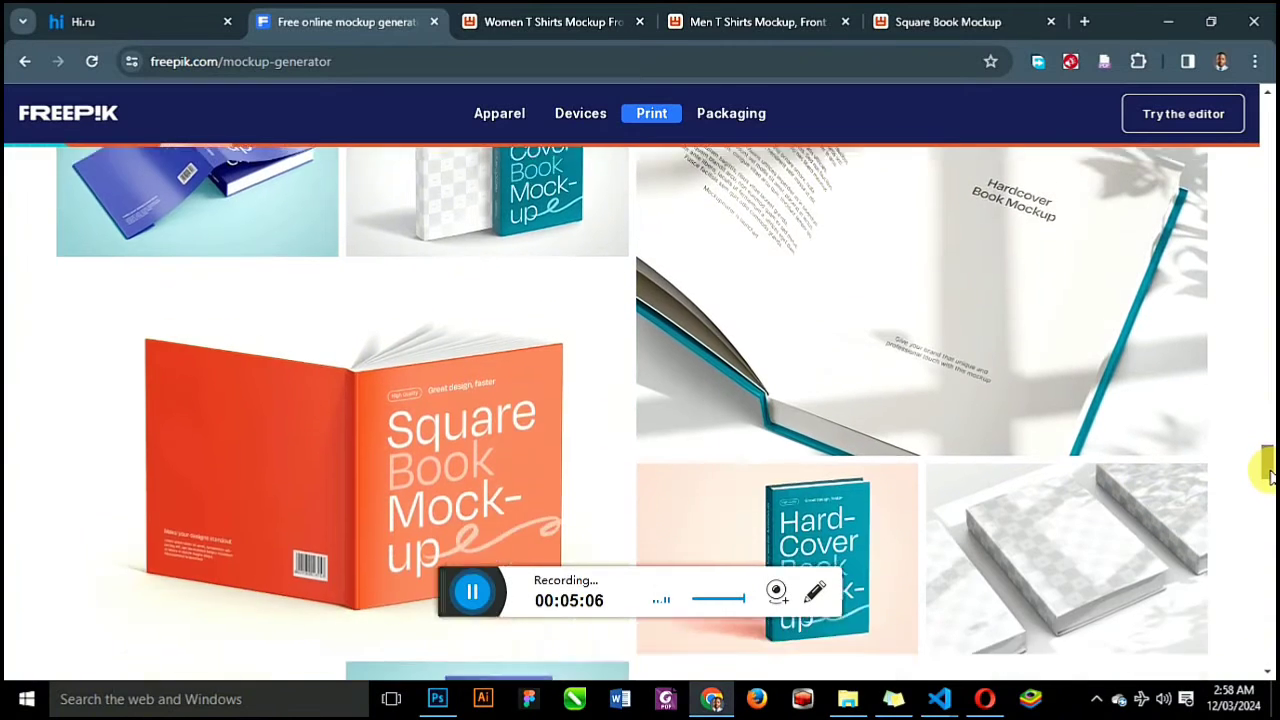
pyautogui.scroll(-1, 1268, 478)
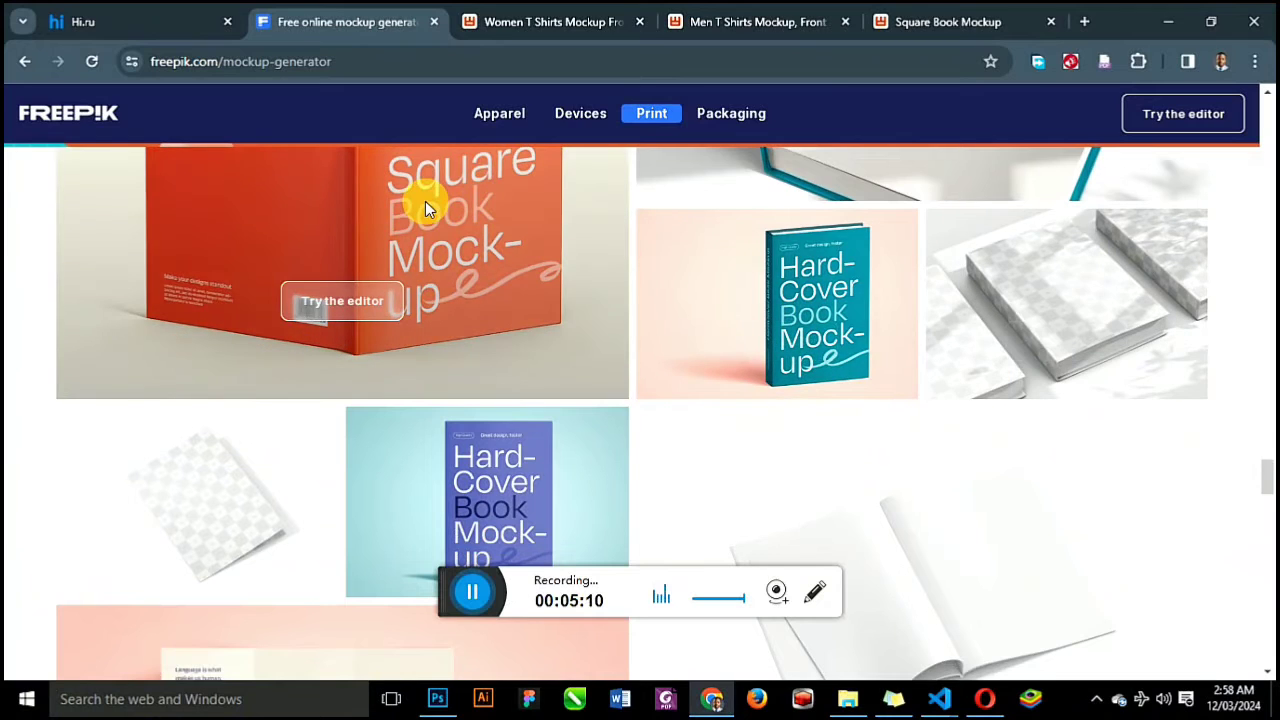
pyautogui.click(348, 307)
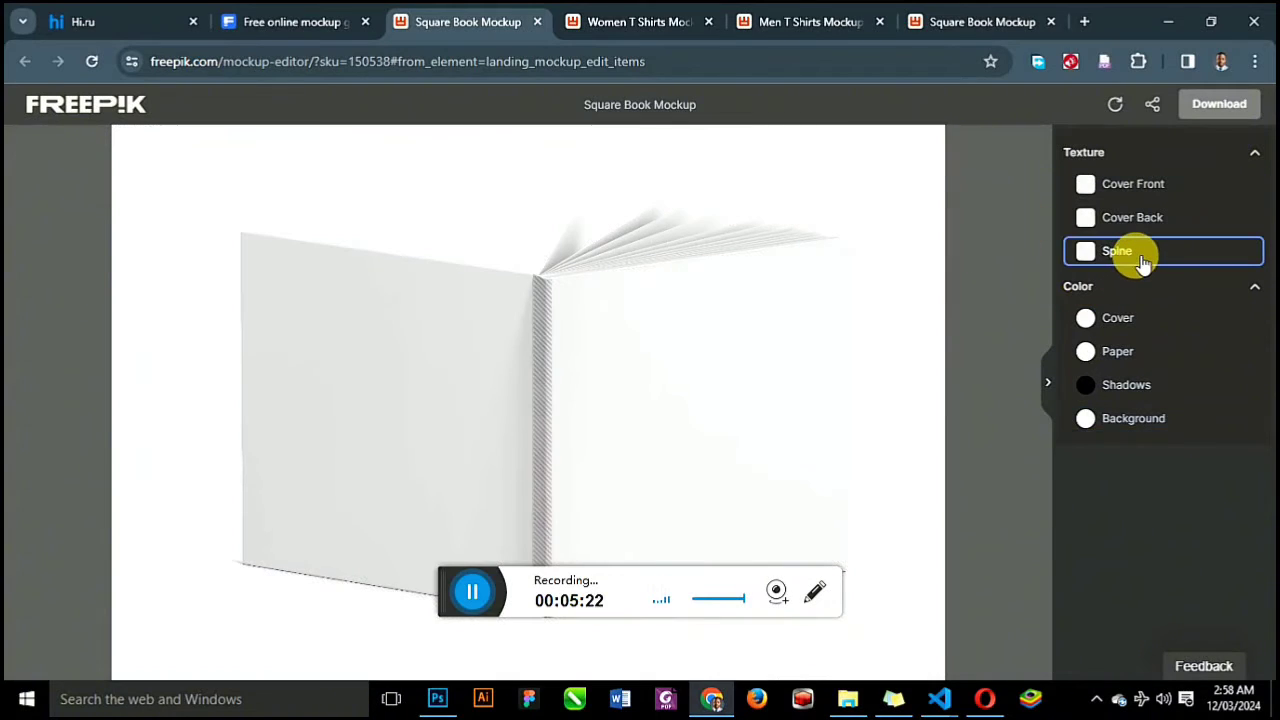
# Check the spine and cover texture rows, then open the Background colour, still white FFFFFF.
pyautogui.click(1143, 258)
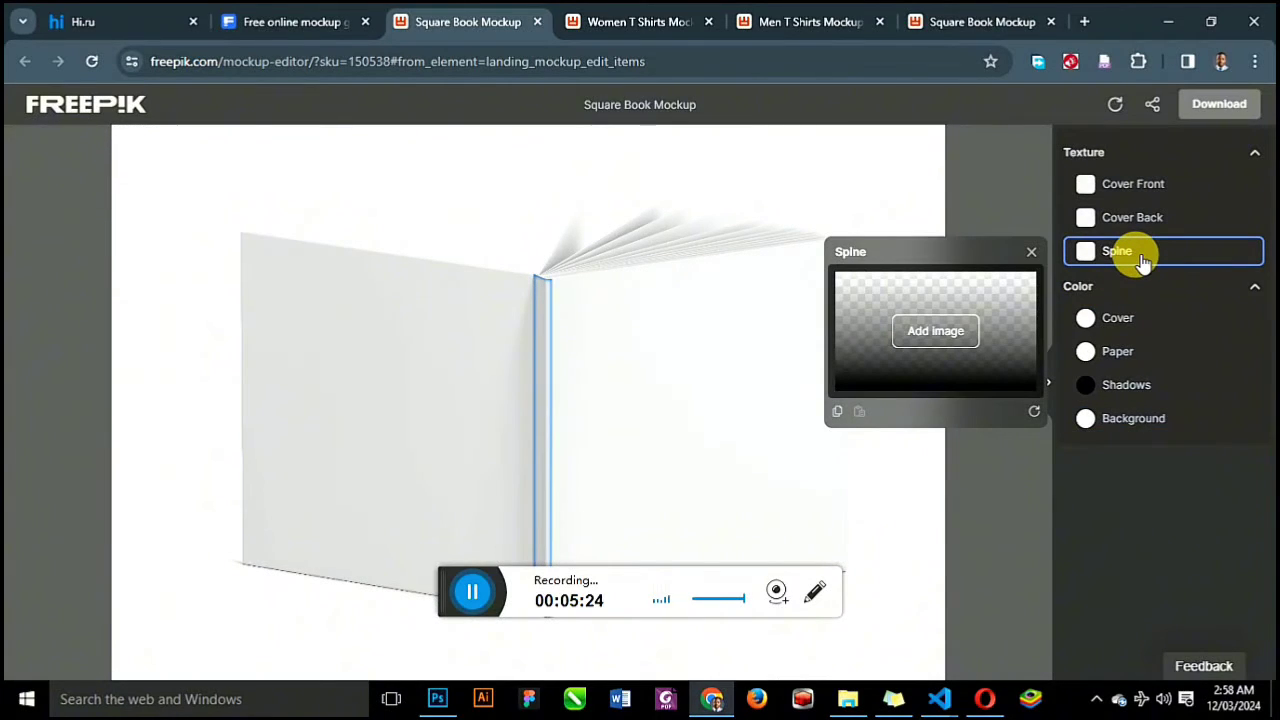
pyautogui.click(1156, 223)
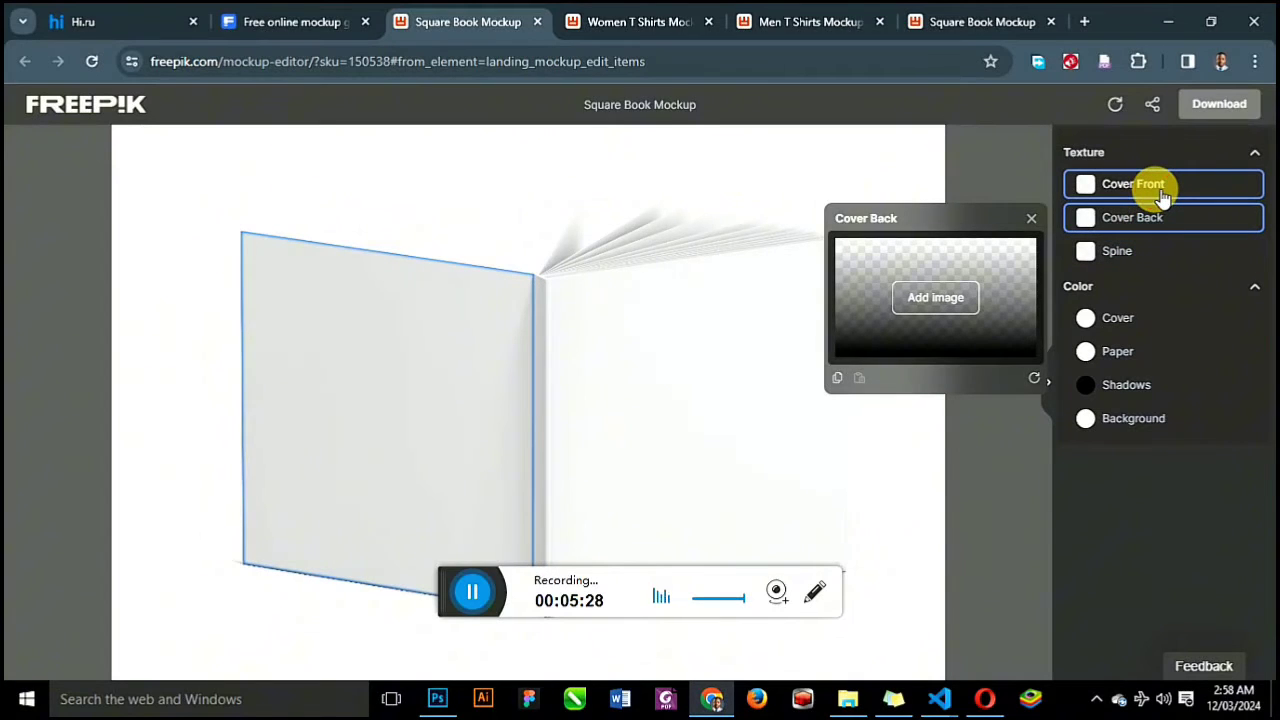
pyautogui.click(1162, 197)
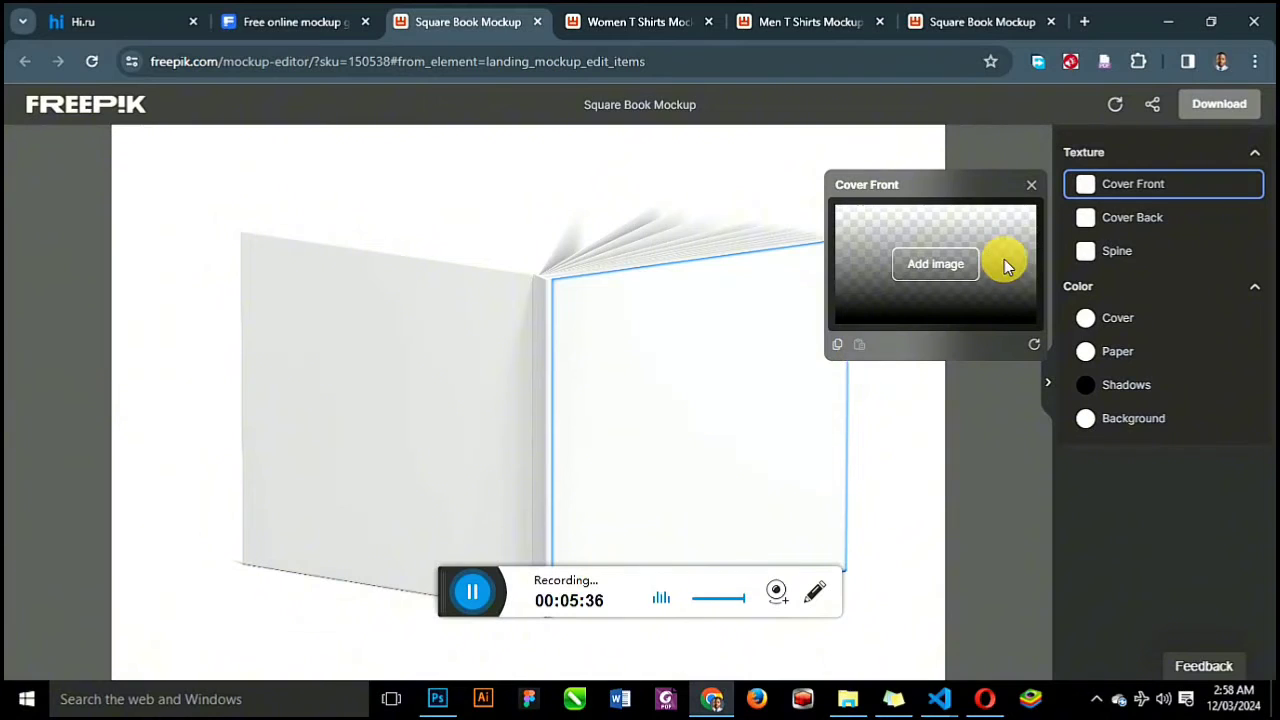
pyautogui.rightClick(1145, 254)
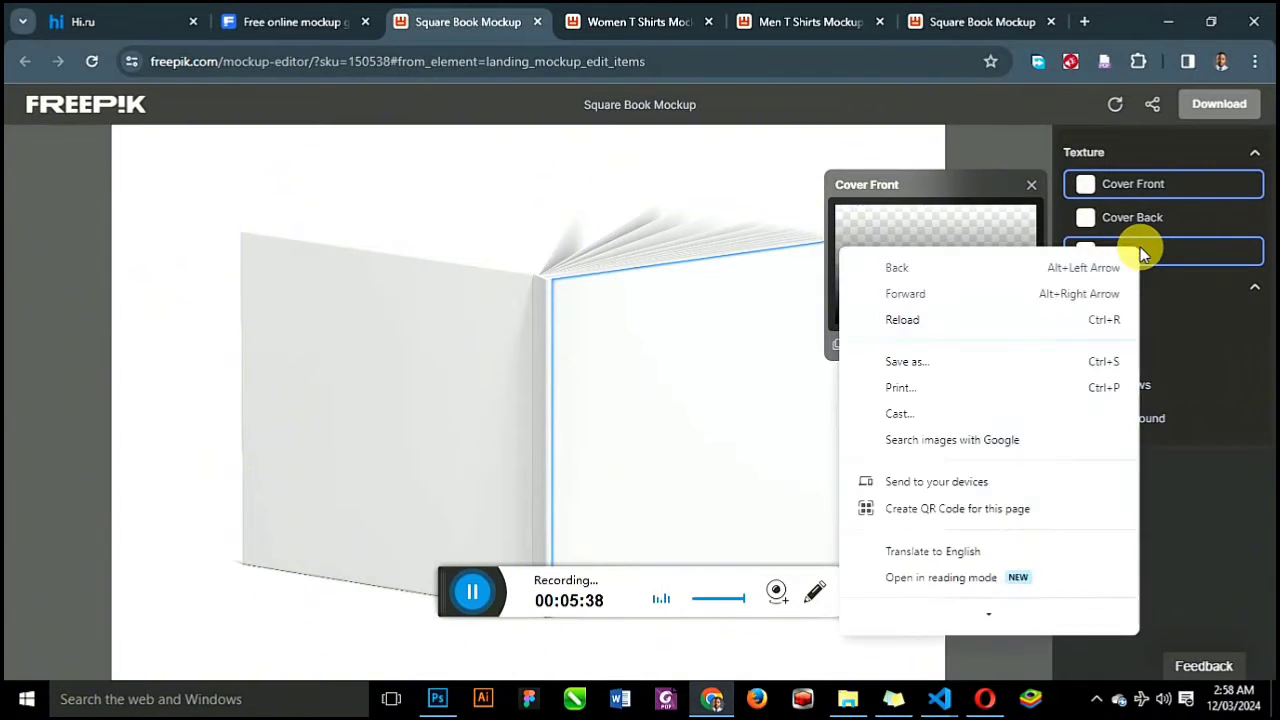
pyautogui.click(1165, 252)
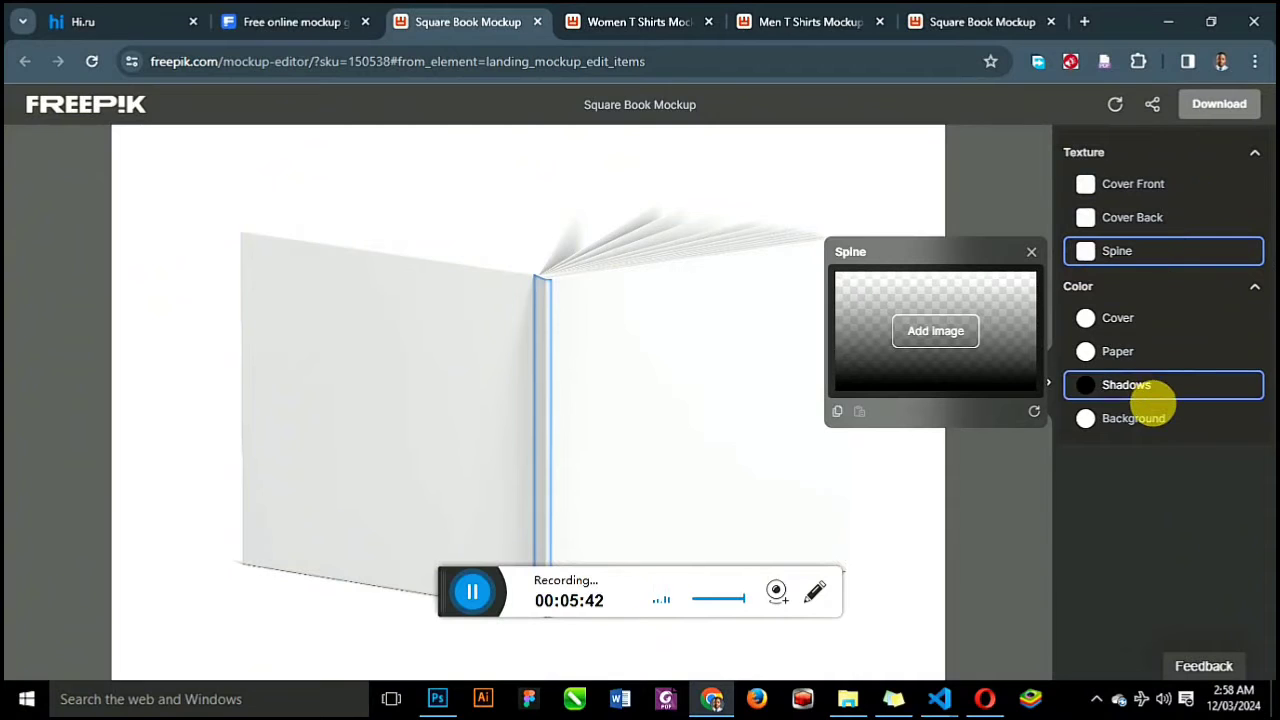
pyautogui.click(1158, 418)
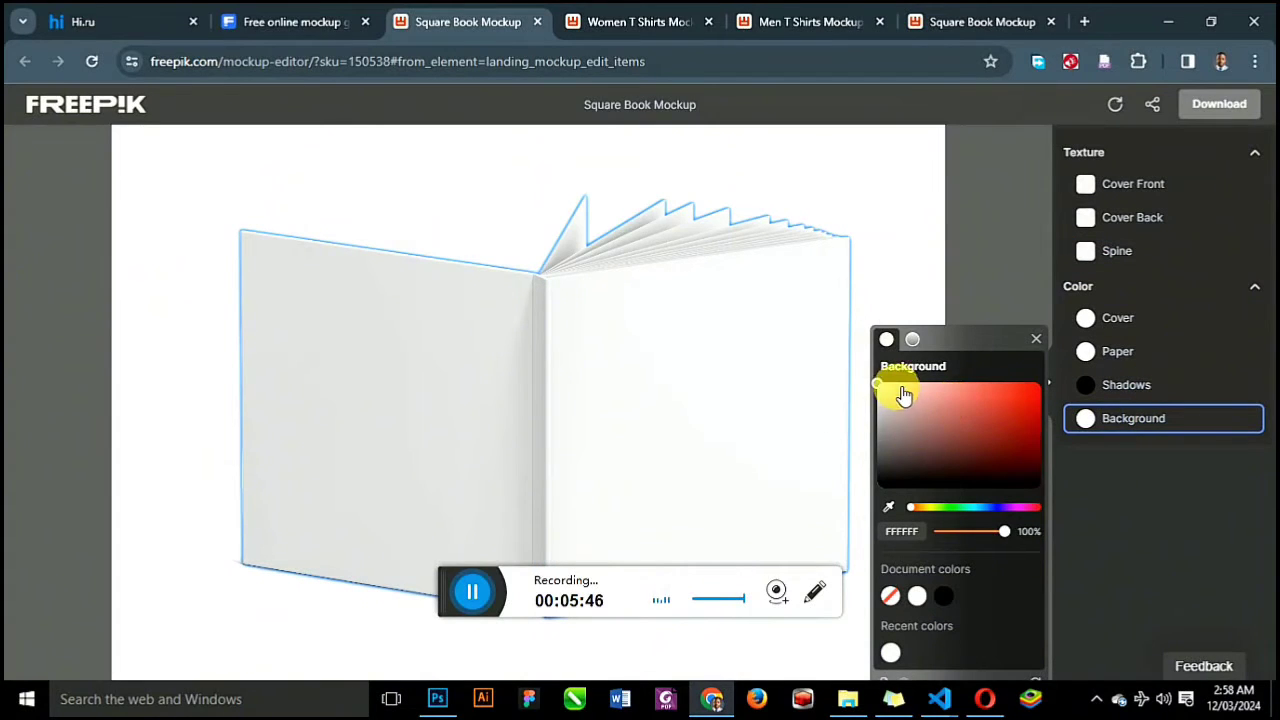
# Colour the book mockup's background red E13333 and its shadows dark maroon.
pyautogui.moveTo(902, 398); pyautogui.dragTo(966, 402)
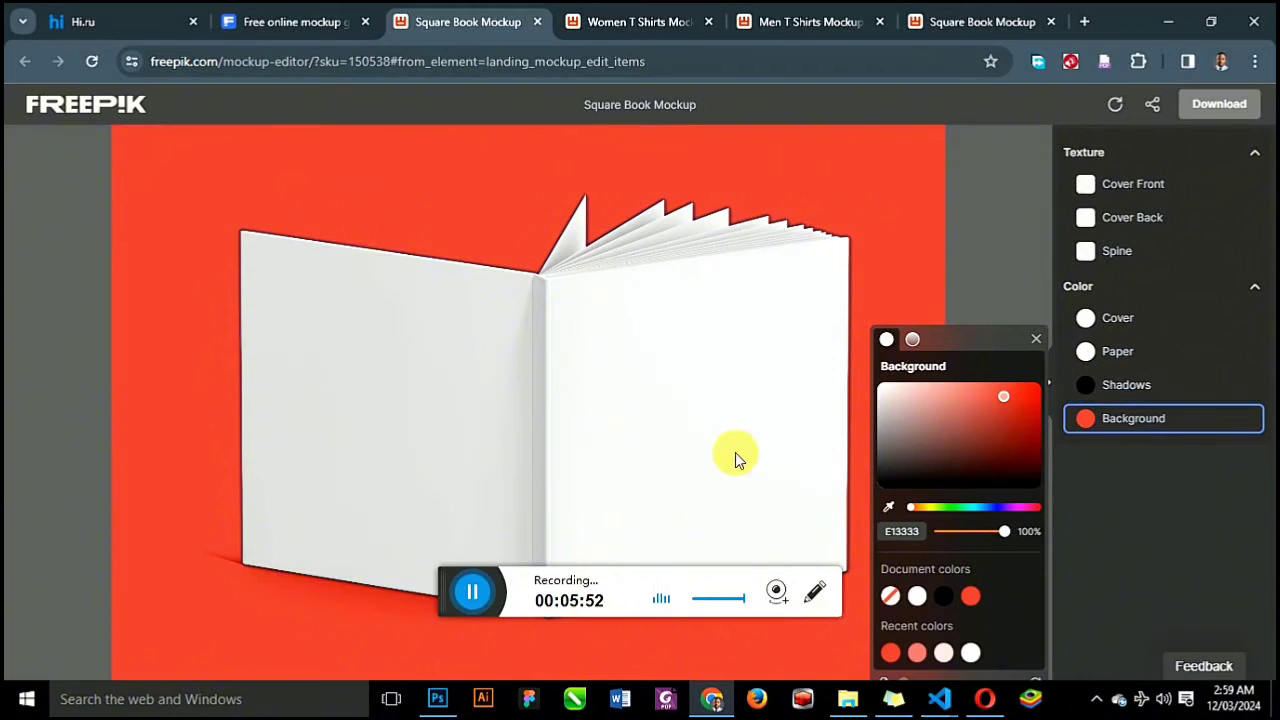
pyautogui.click(1150, 386)
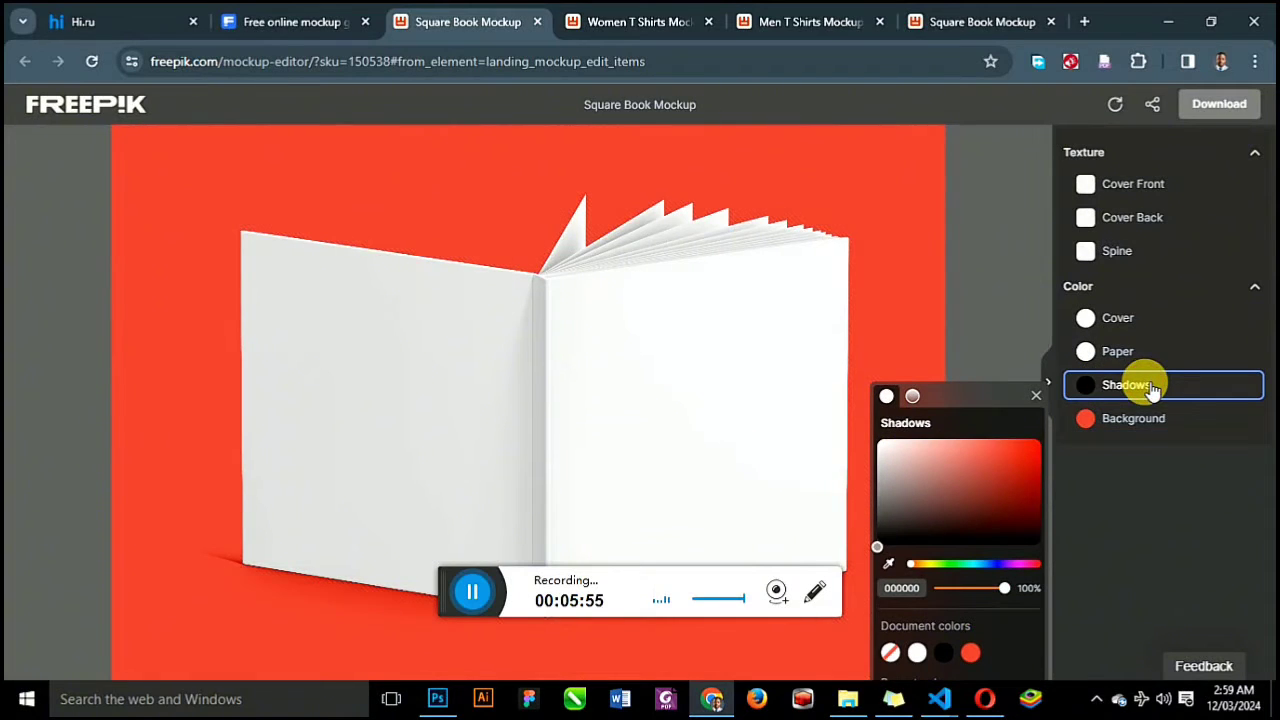
pyautogui.click(1013, 443)
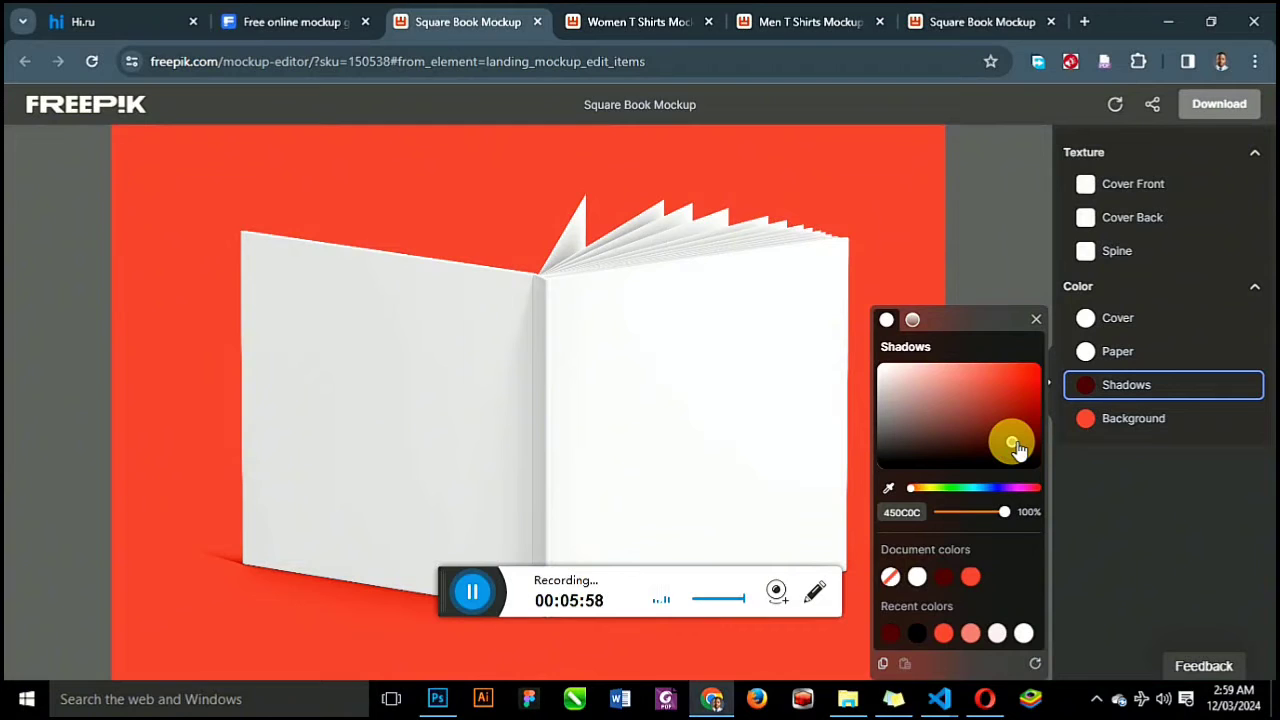
pyautogui.click(1108, 355)
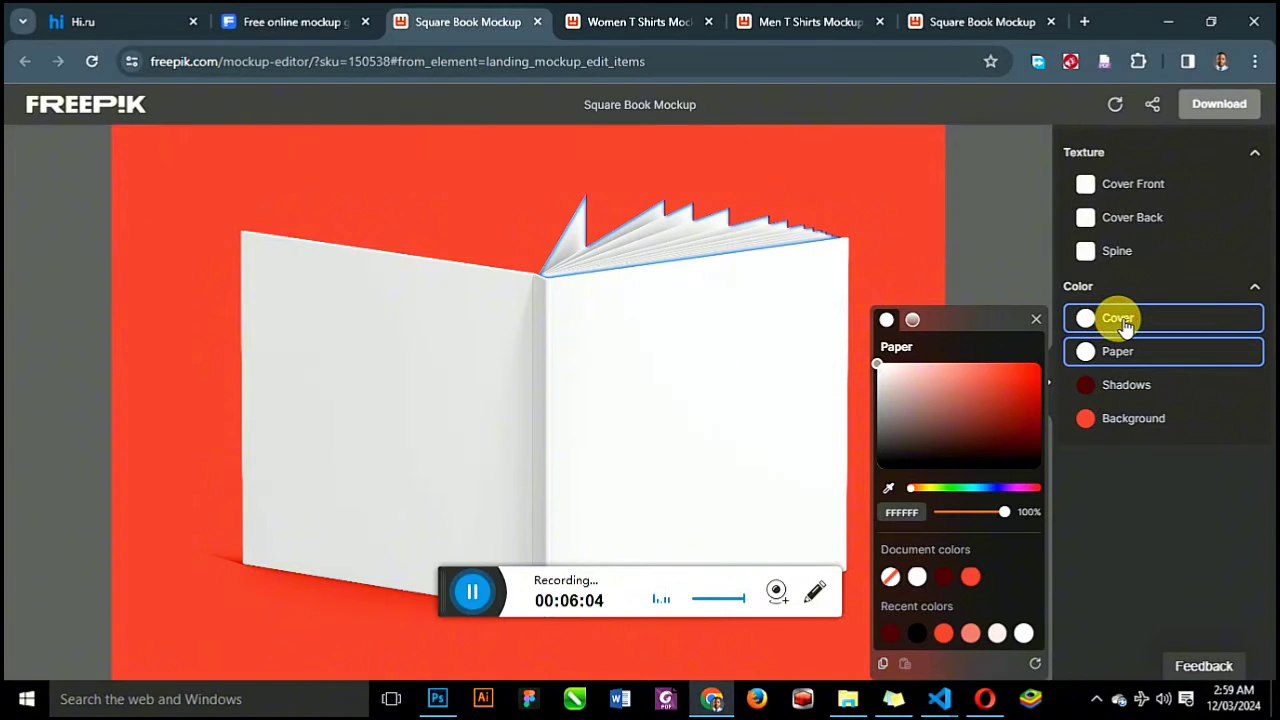
# Make the book cover green, reset the background to white, and return to the generator page.
pyautogui.click(1122, 322)
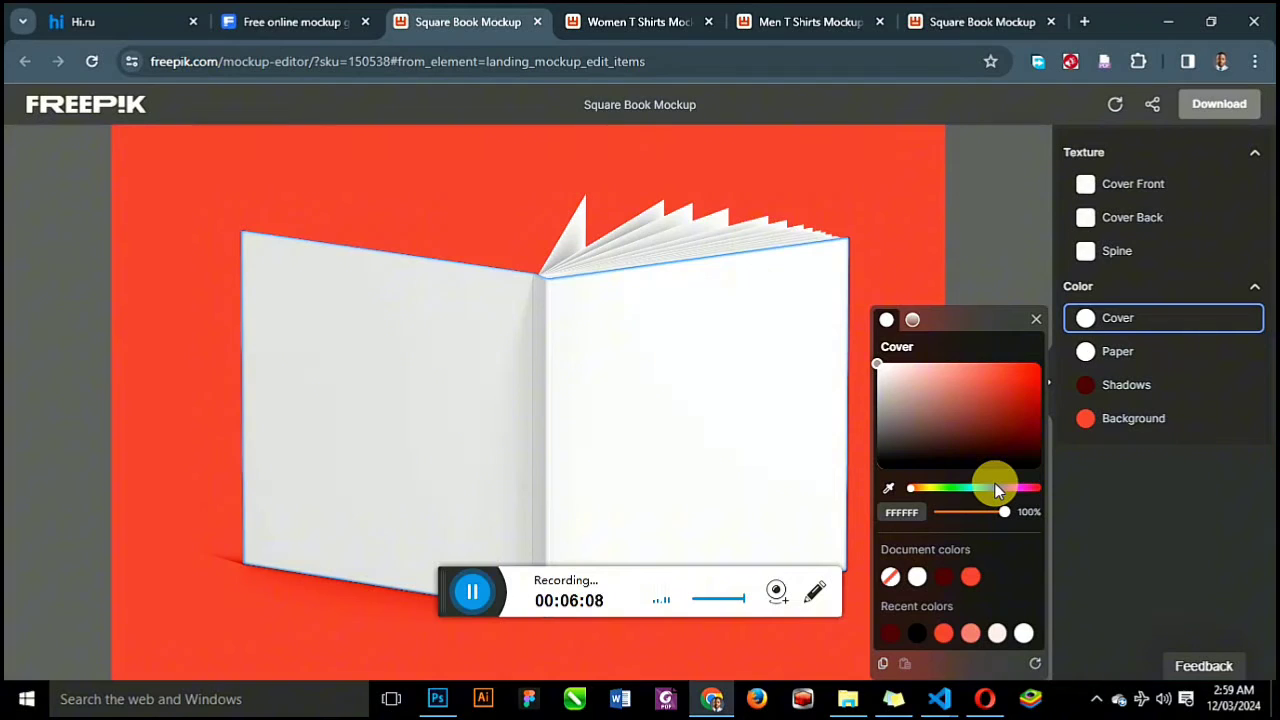
pyautogui.click(955, 491)
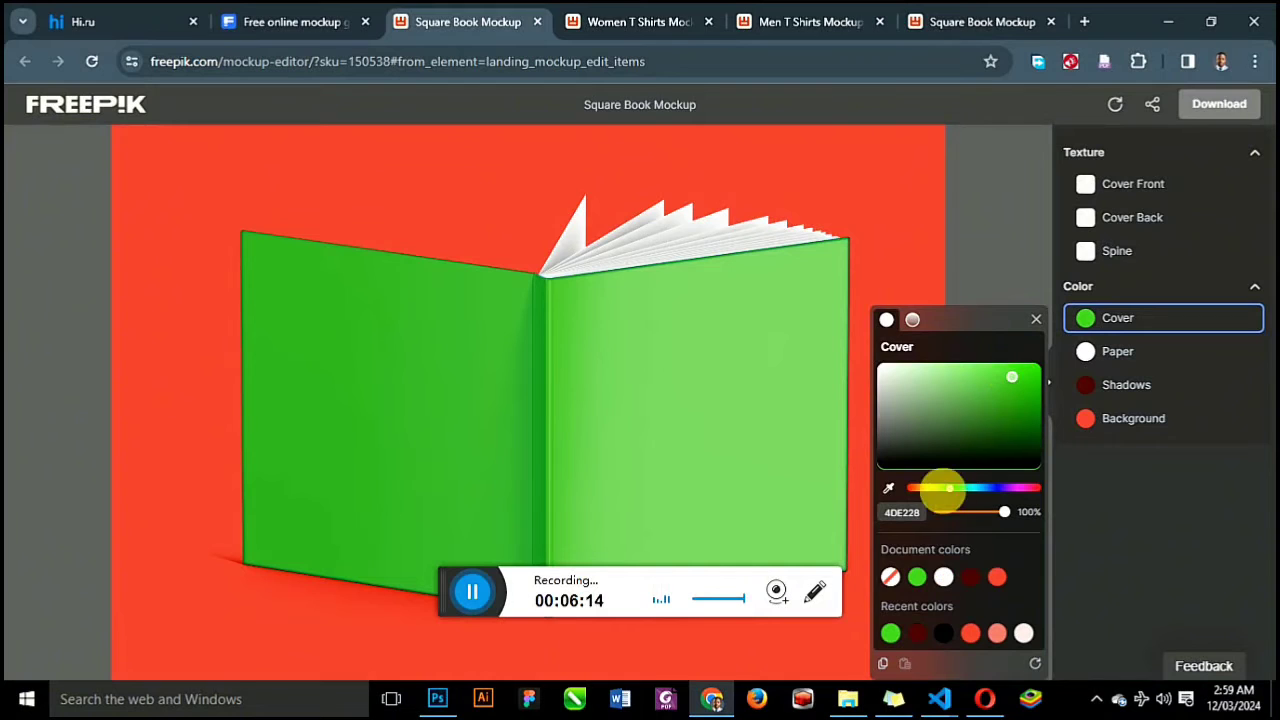
pyautogui.click(1124, 424)
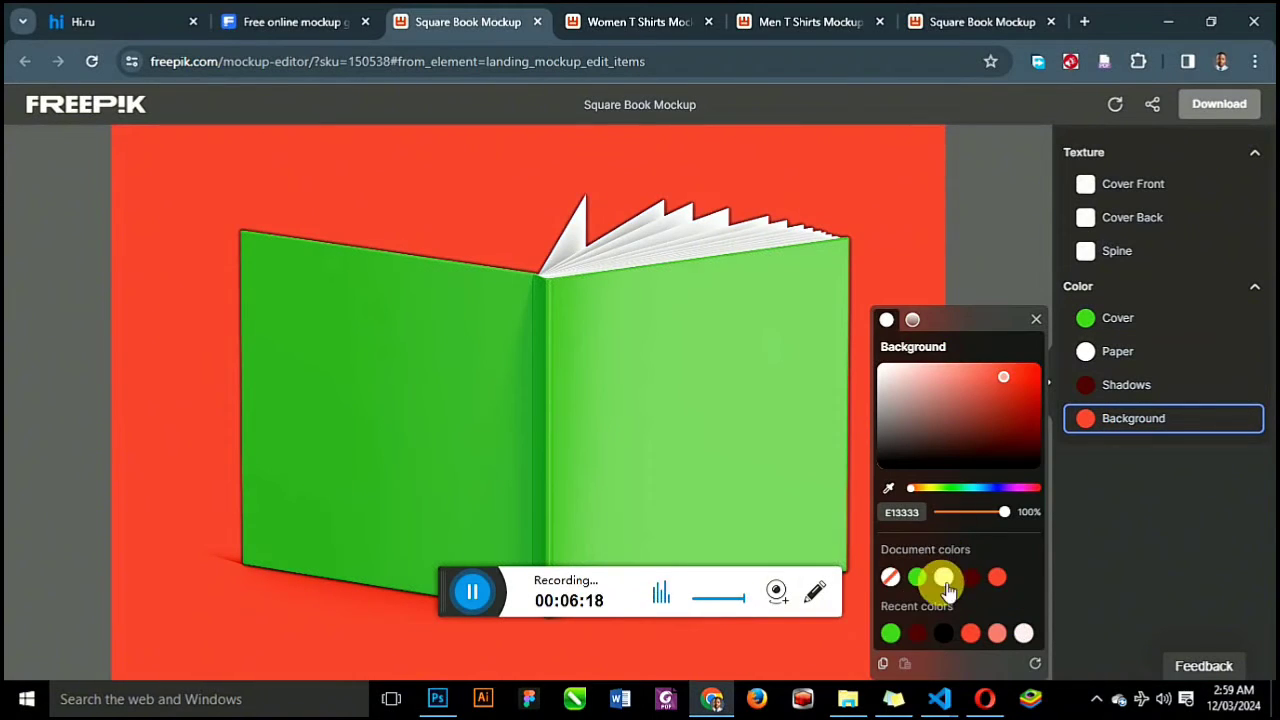
pyautogui.click(945, 578)
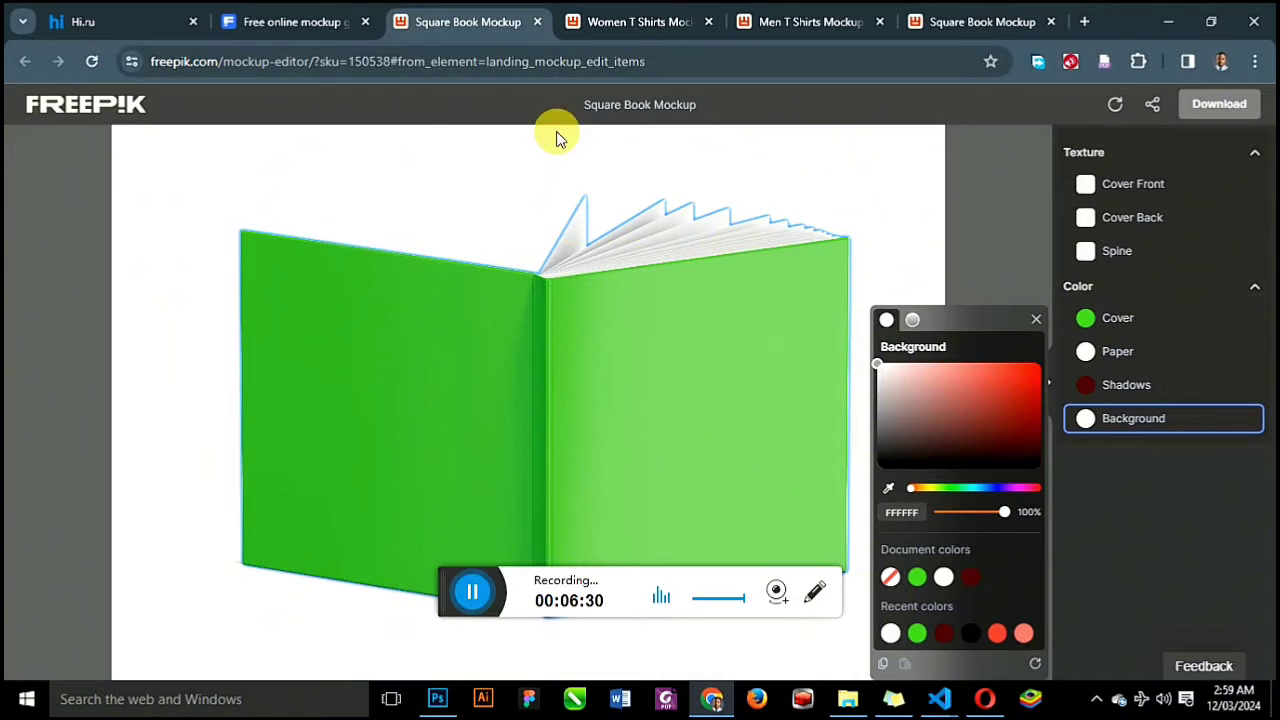
pyautogui.click(302, 21)
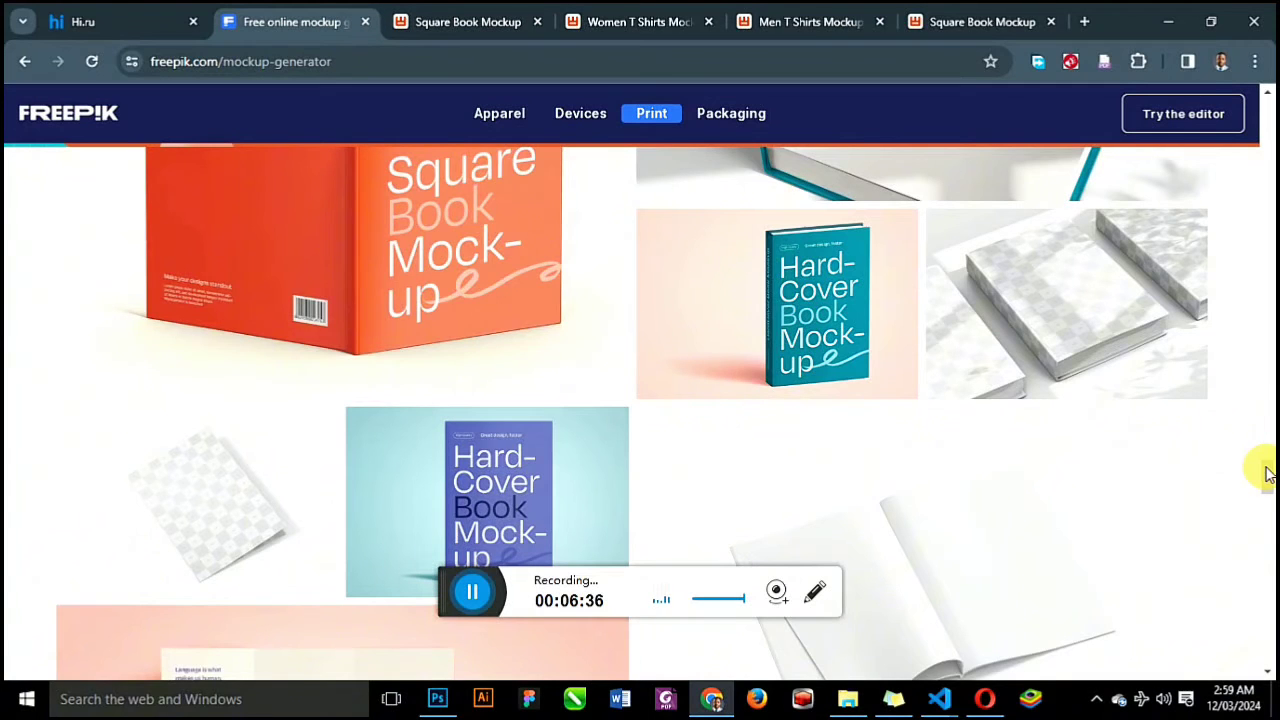
# Scroll through the mockup categories and back up to the white t-shirt hero demo.
pyautogui.moveTo(1268, 475); pyautogui.dragTo(1268, 538)
pyautogui.moveTo(1268, 548); pyautogui.dragTo(1258, 104)
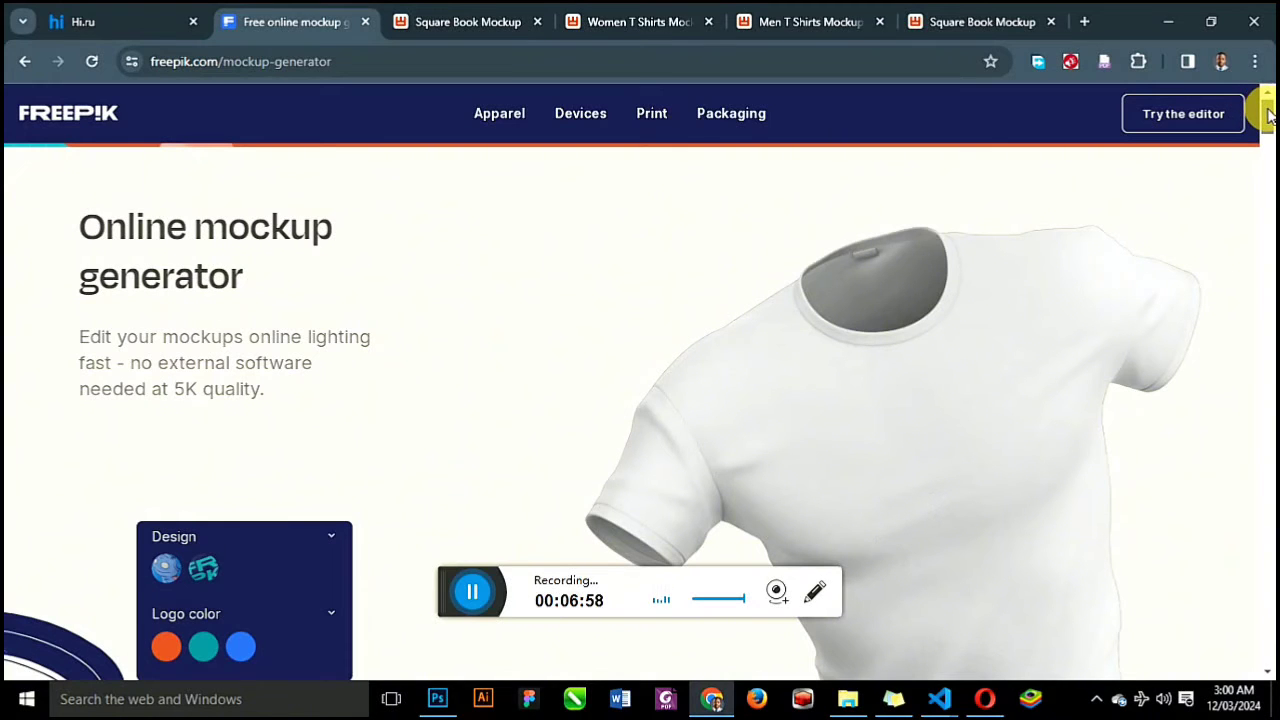
pyautogui.moveTo(1268, 115); pyautogui.dragTo(1265, 162)
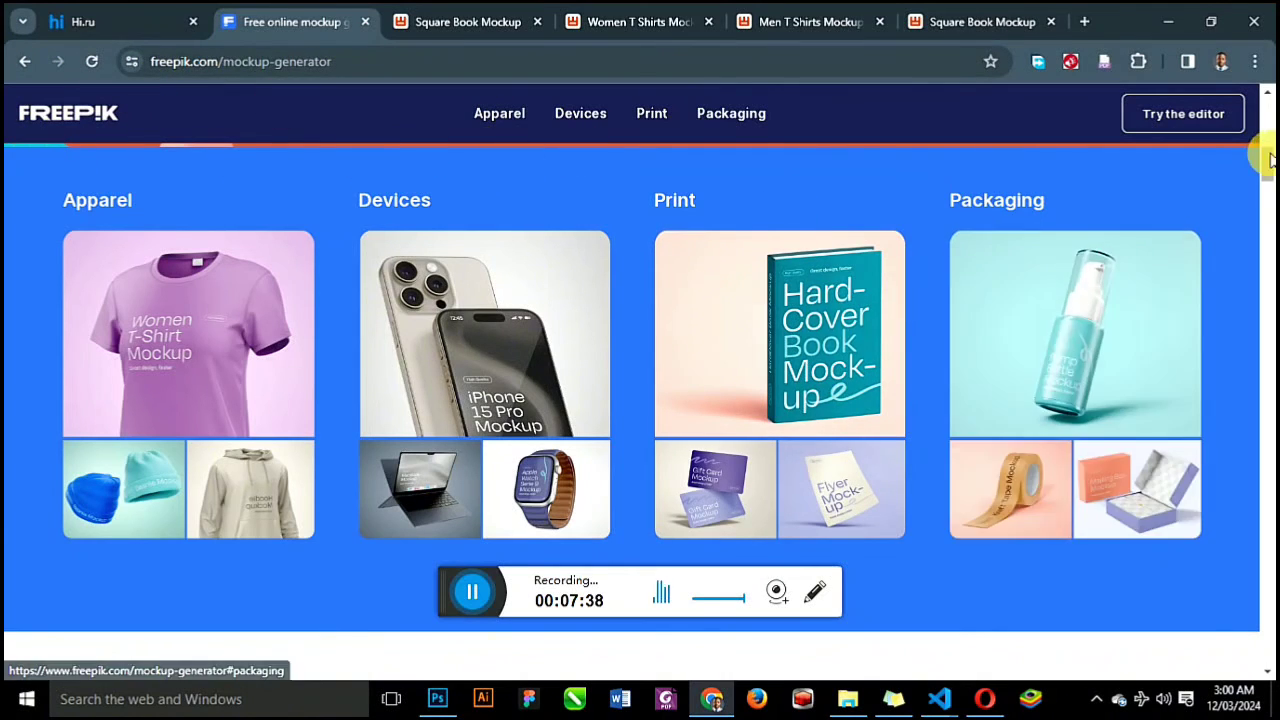
pyautogui.scroll(10, 1265, 168)
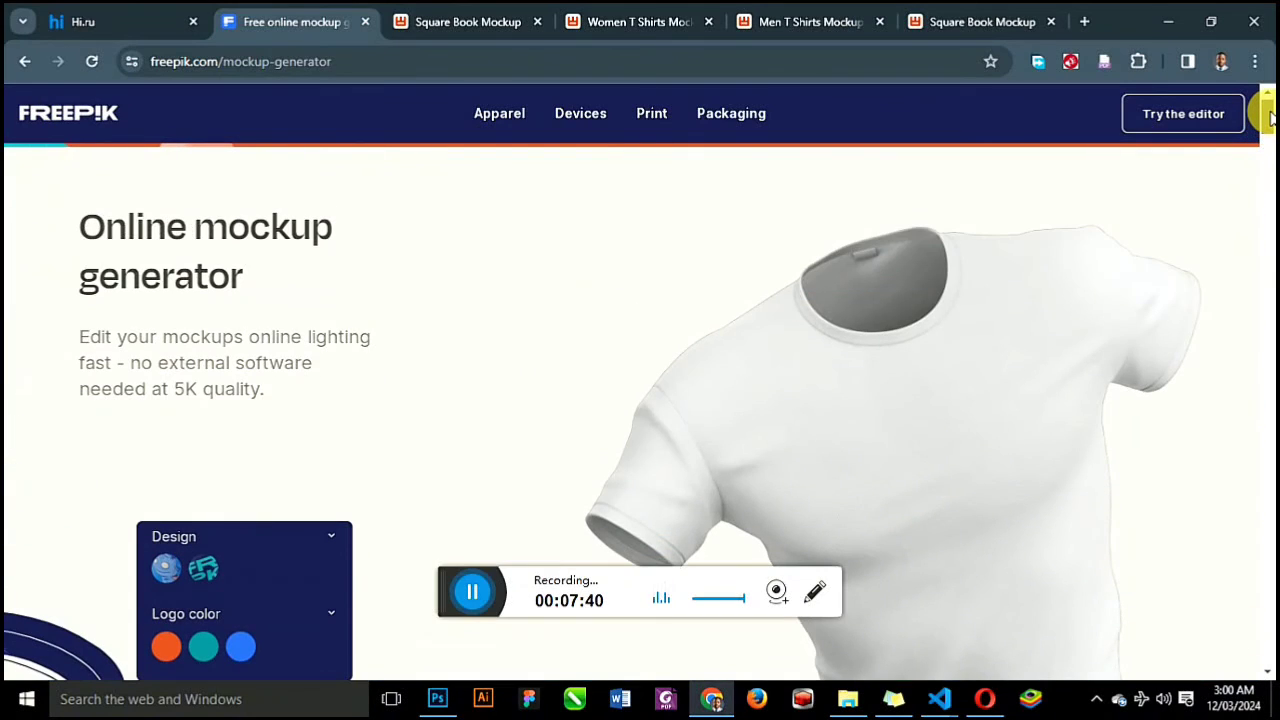
pyautogui.scroll(-1, 1268, 118)
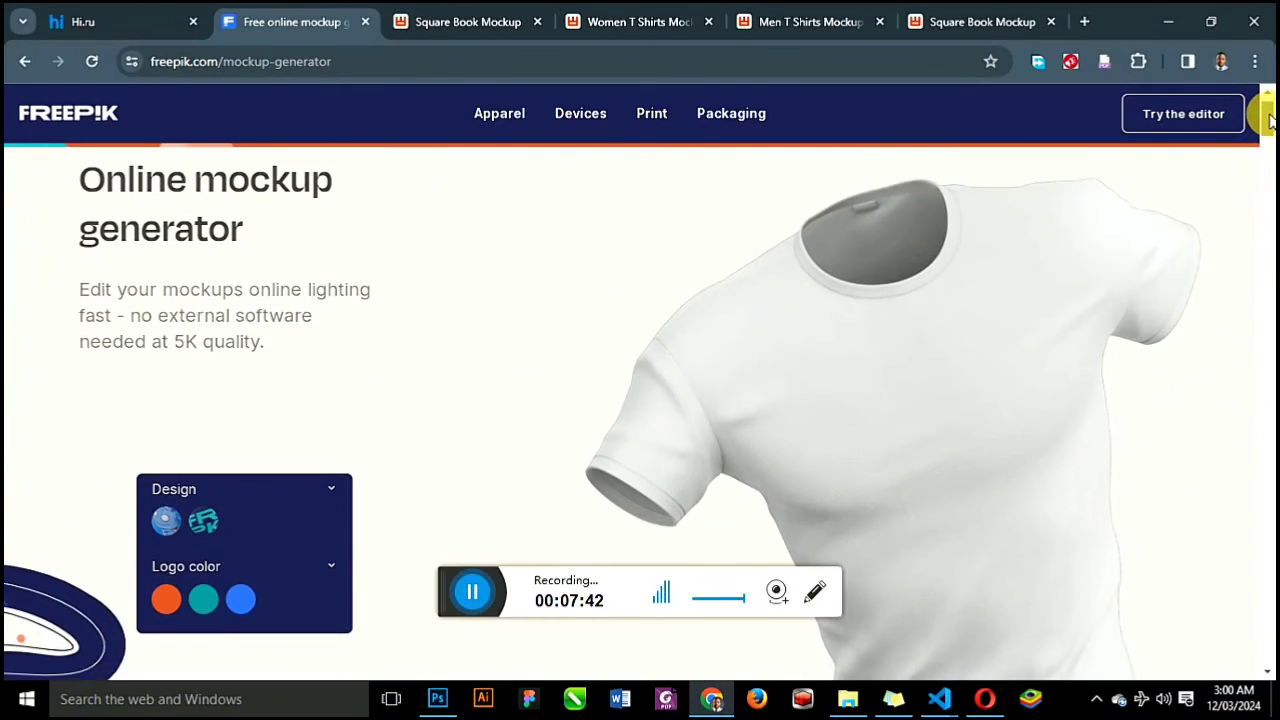
pyautogui.scroll(1, 1268, 118)
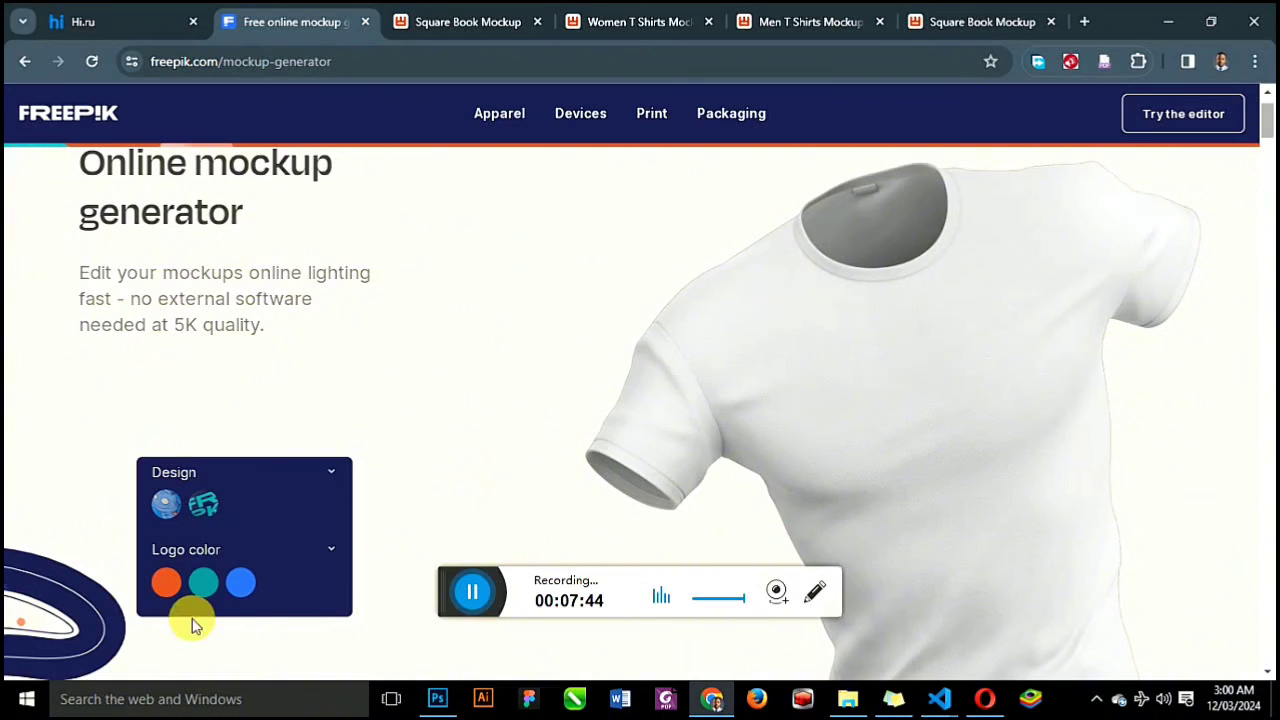
# Try the demo shirt's designs and logo colours, ending on navy with a large orange FRPK print.
pyautogui.click(168, 586)
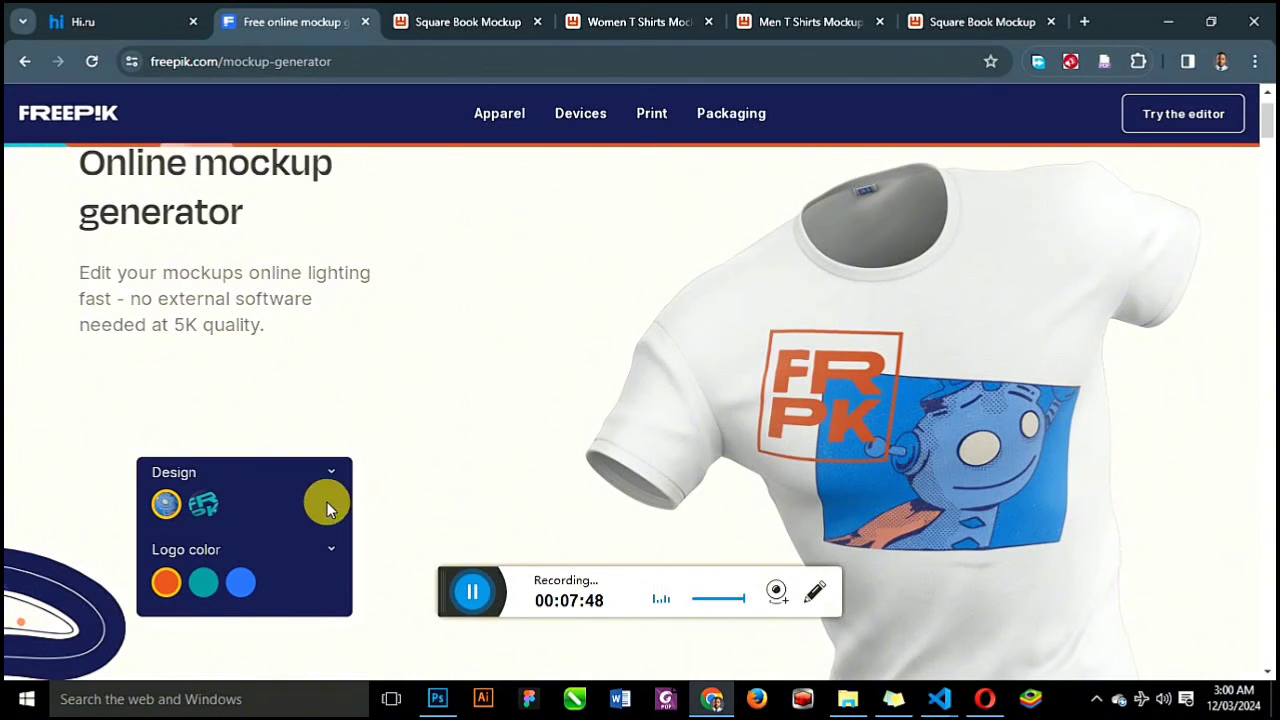
pyautogui.click(205, 506)
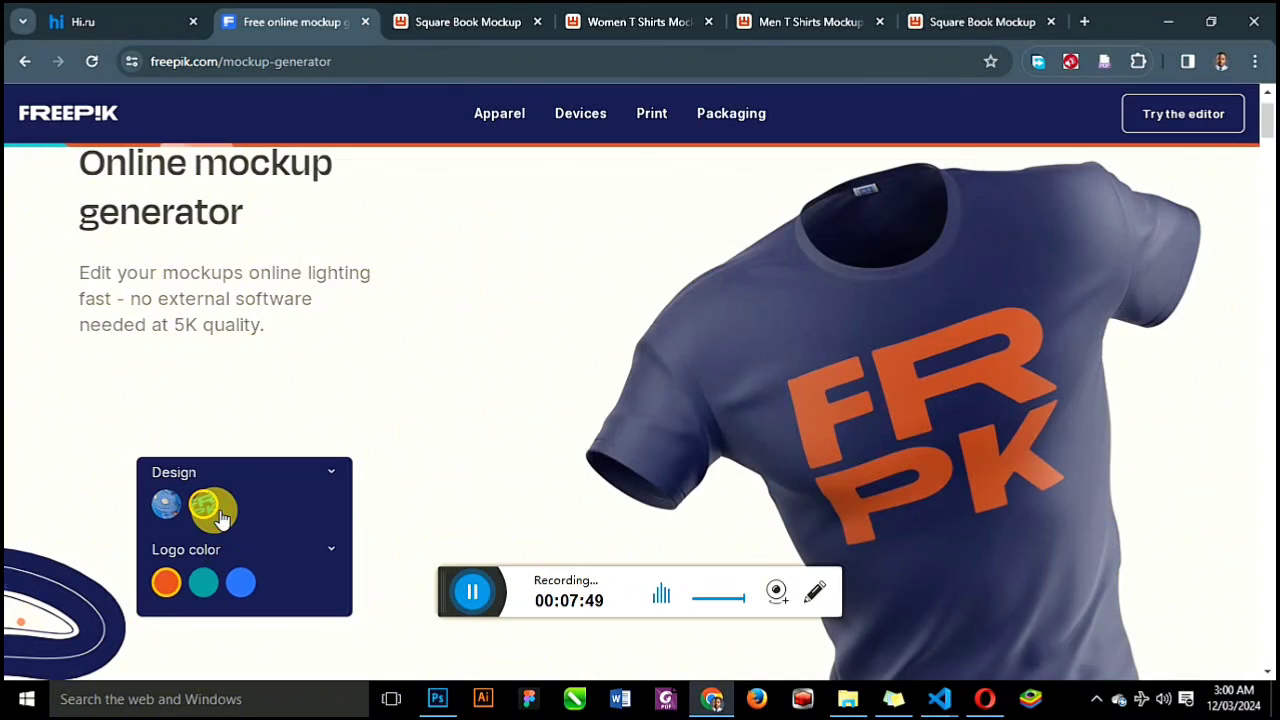
pyautogui.click(214, 589)
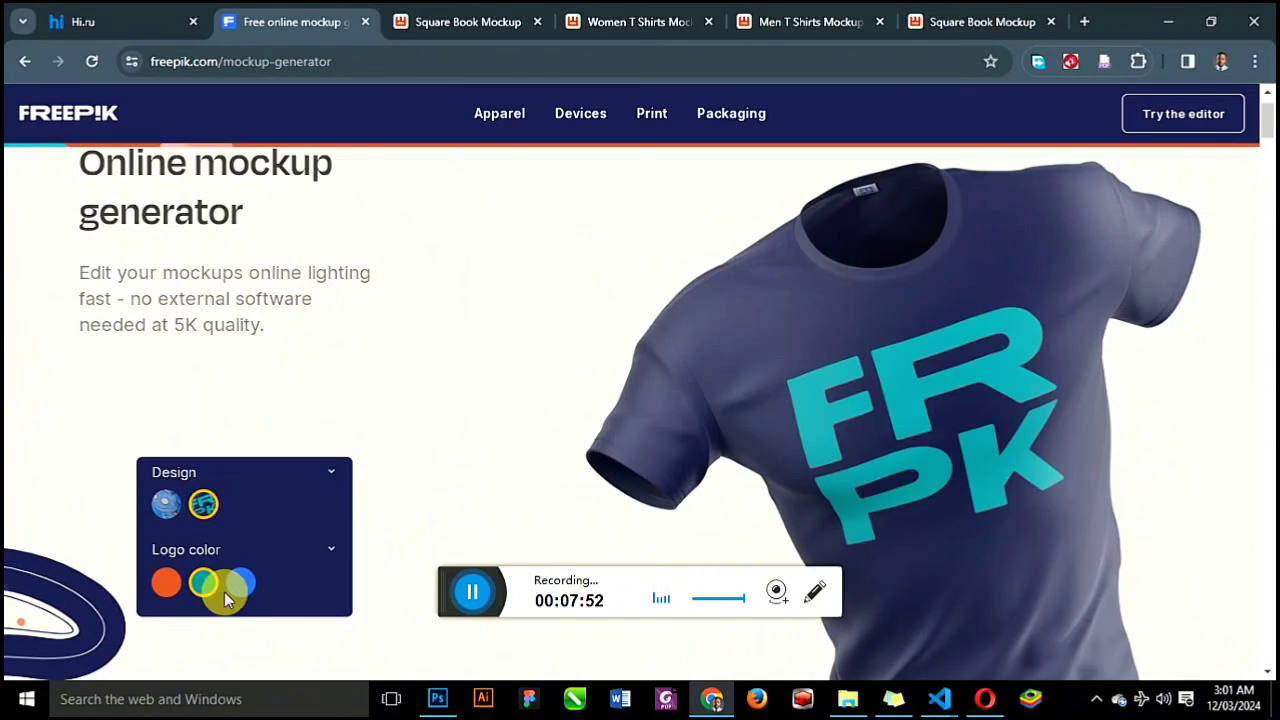
pyautogui.click(245, 590)
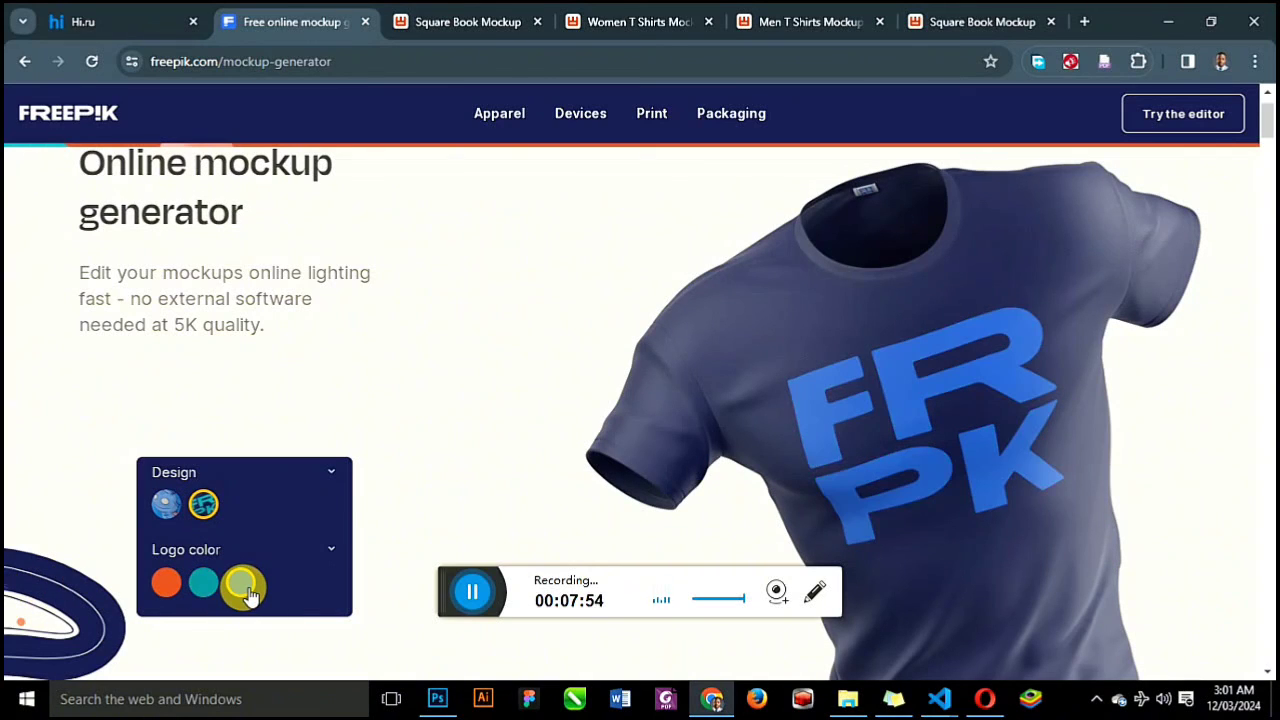
pyautogui.click(167, 583)
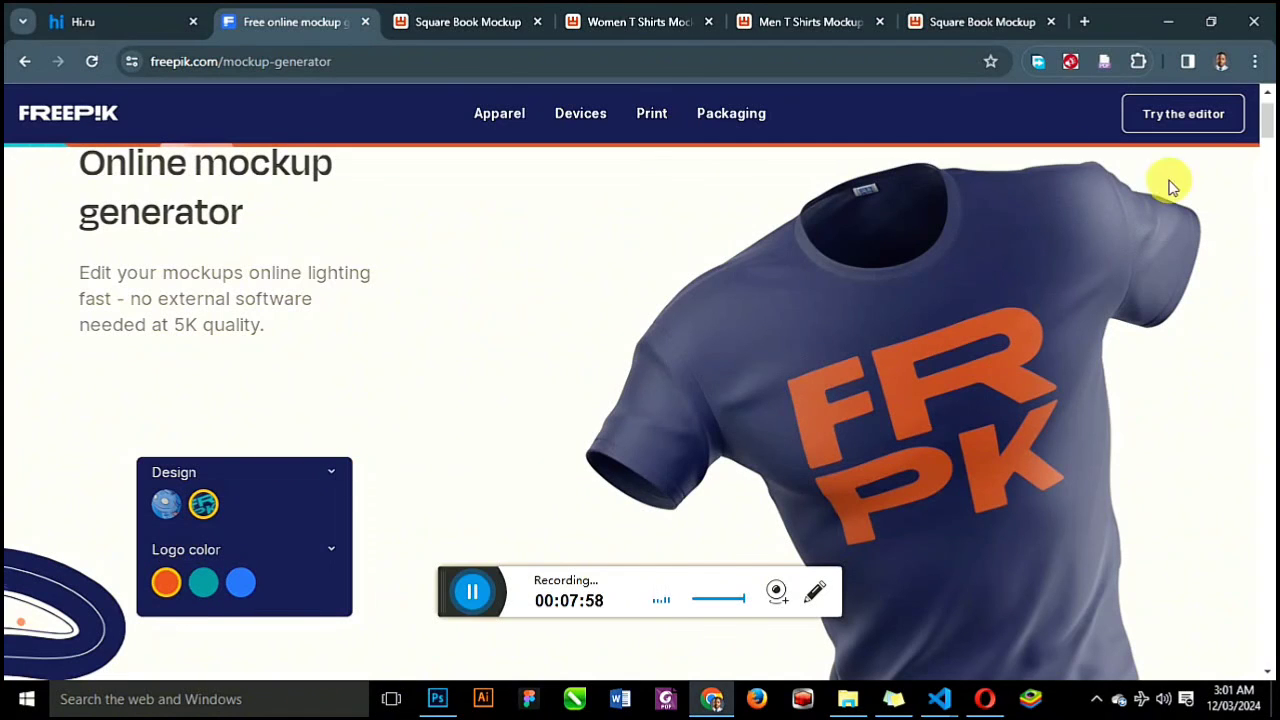
pyautogui.moveTo(1268, 120); pyautogui.dragTo(1270, 220)
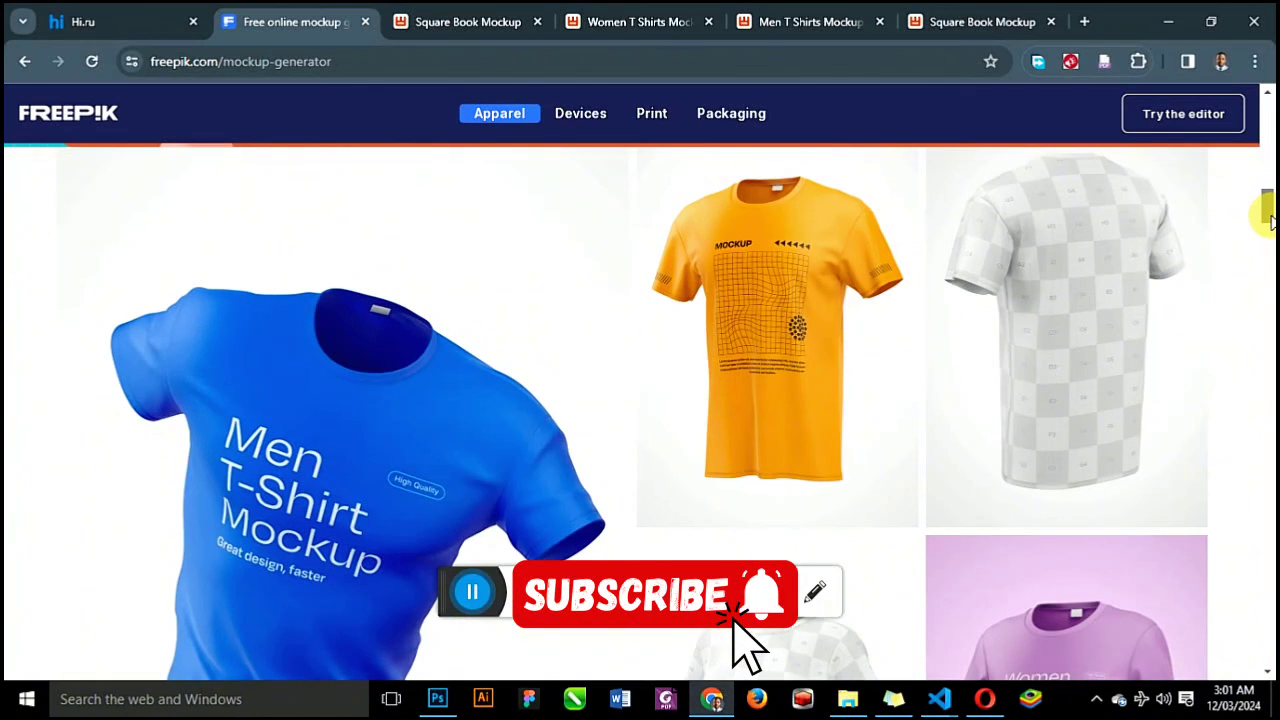